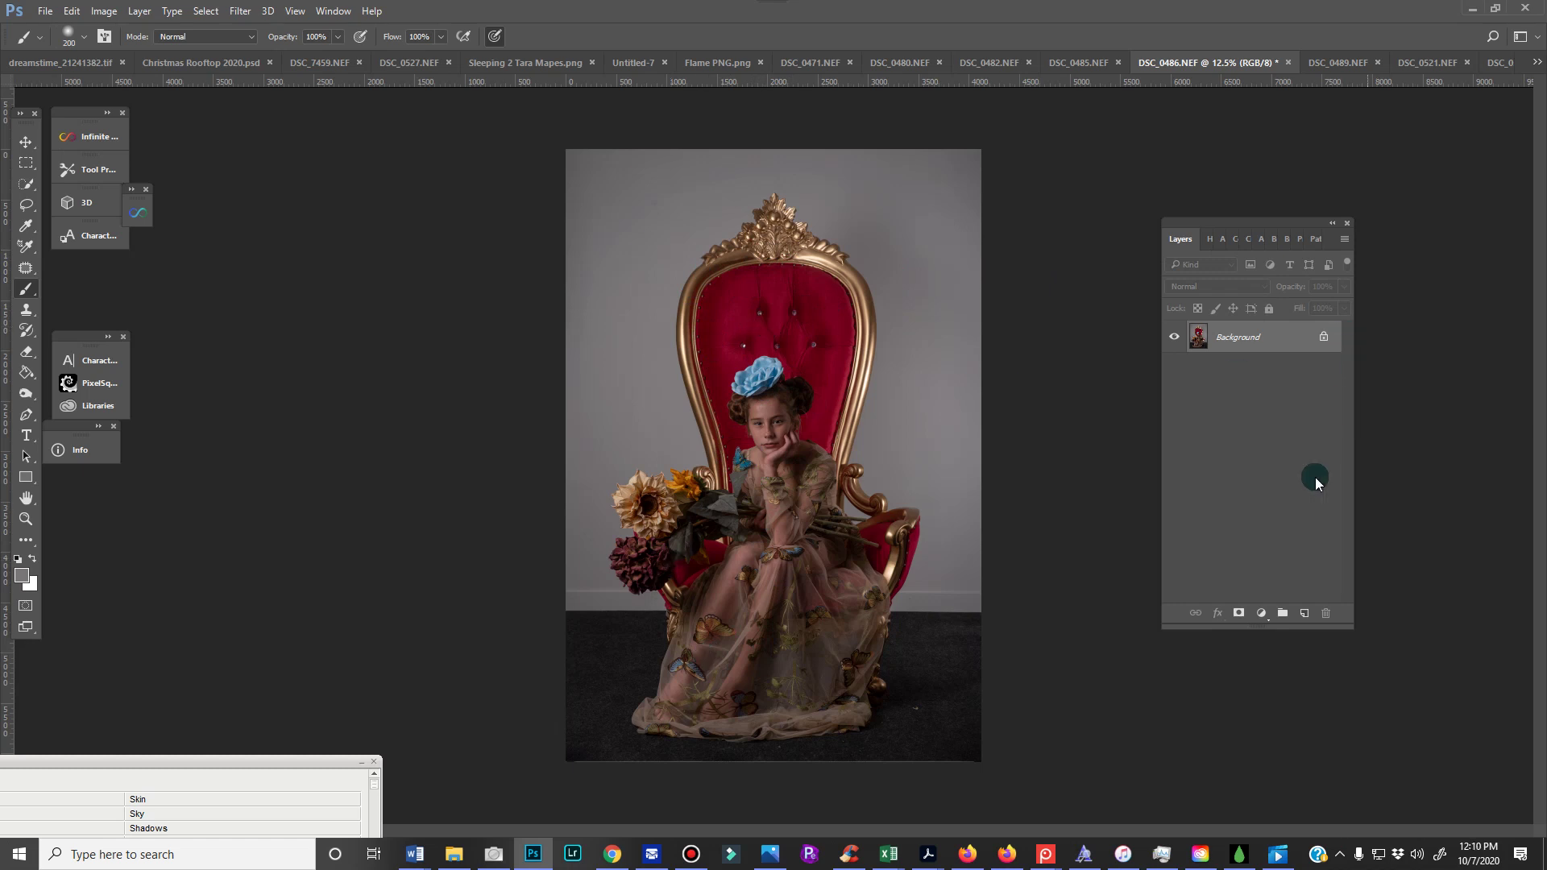
Add a Hue/Saturation adjustment layer, trial a hue shift on the throne's reds, then reset Hue to 0.
left_click(1257, 614)
left_click(1282, 430)
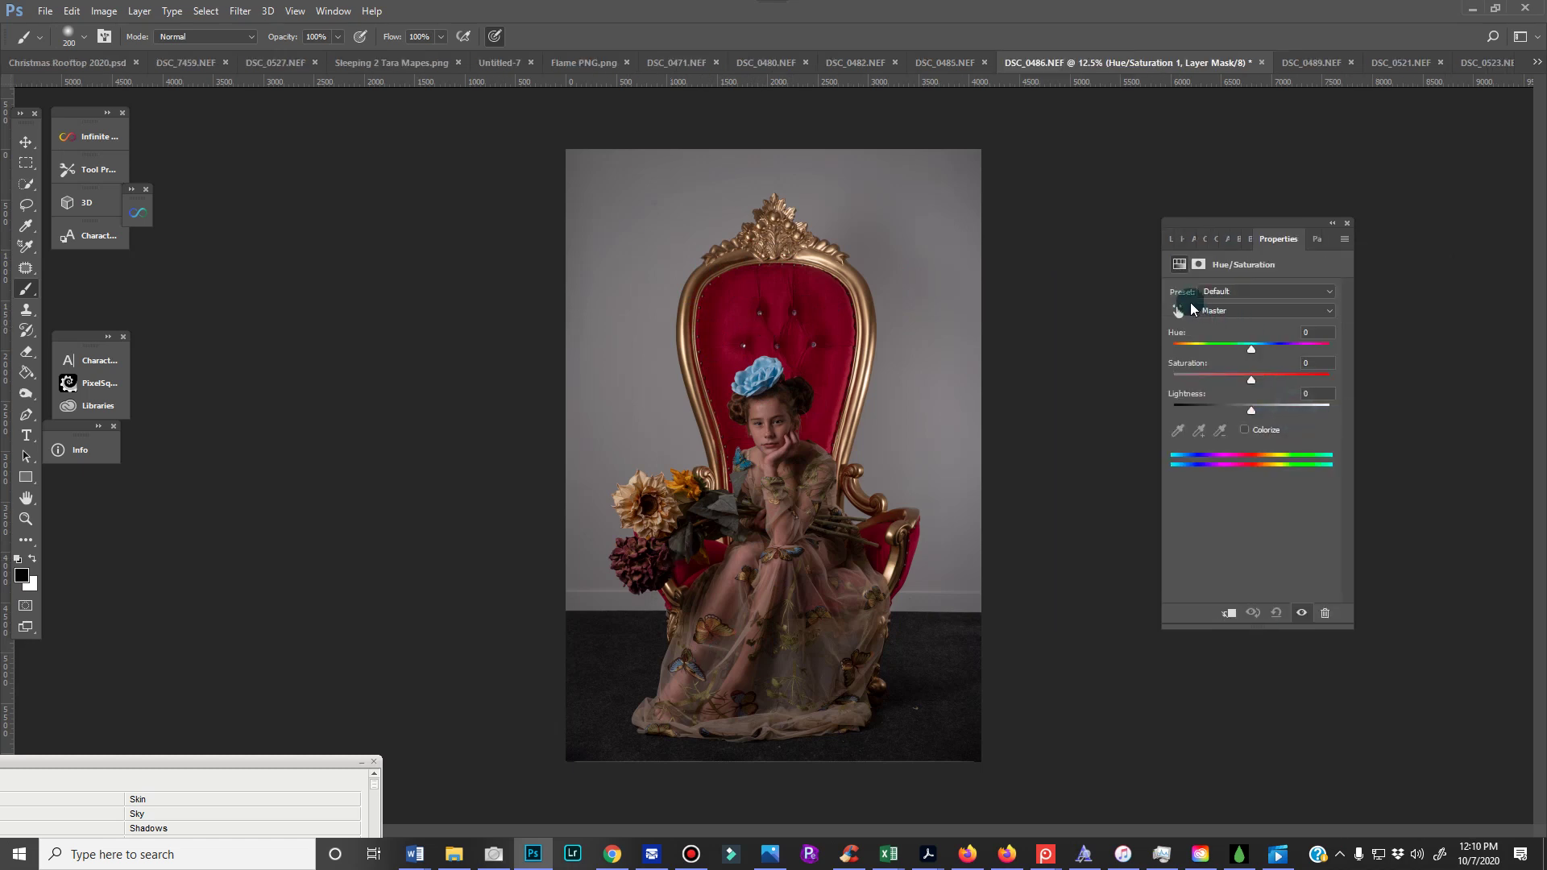
left_click(1178, 310)
left_click(717, 321)
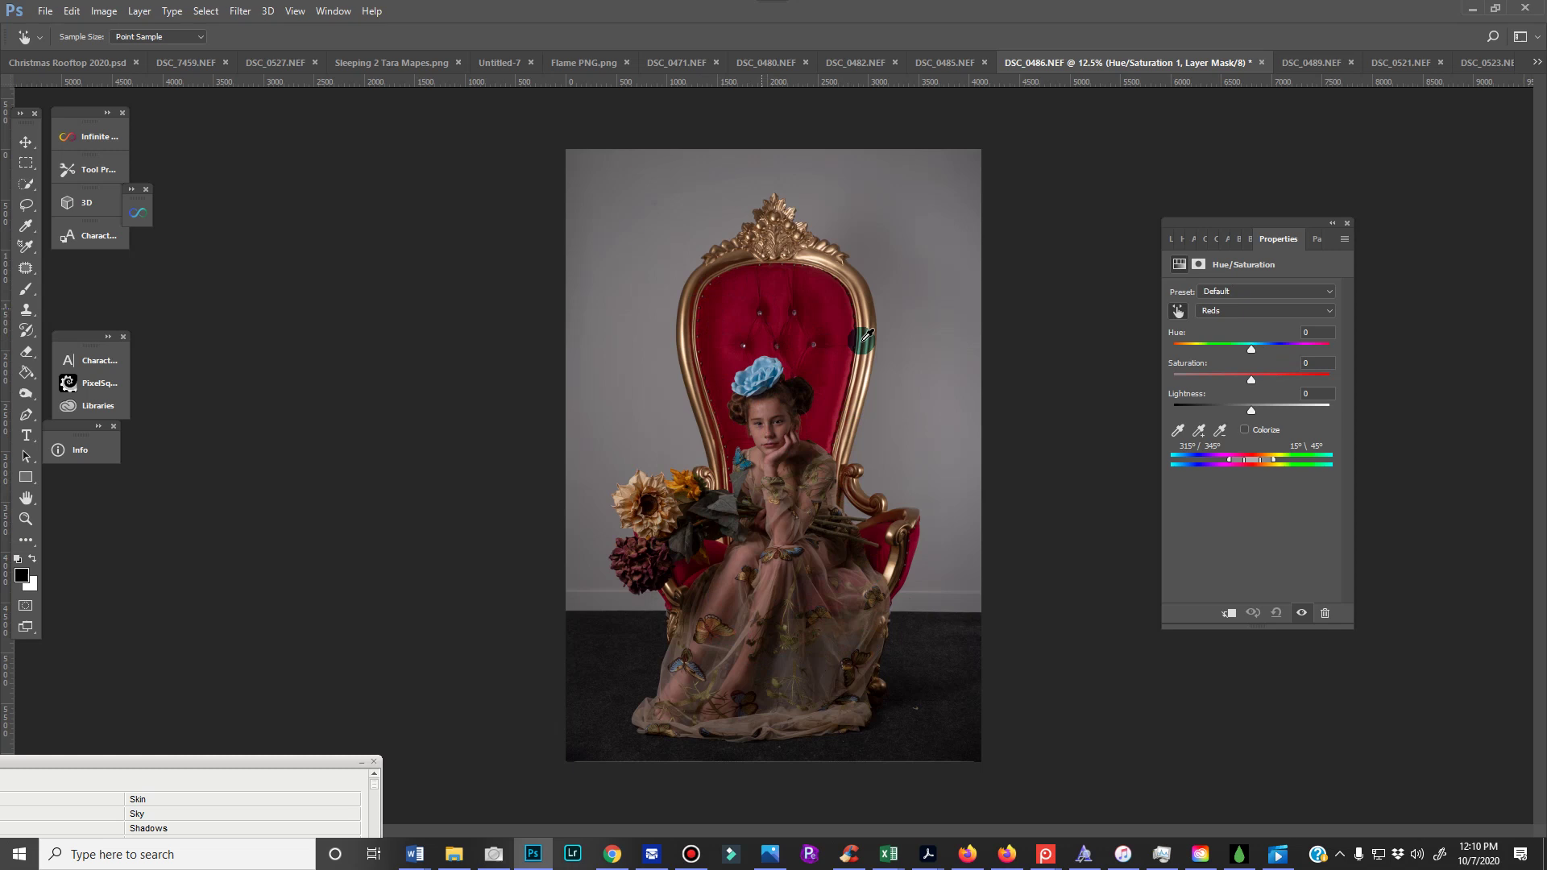
left_click_drag(1245, 352, 1280, 355)
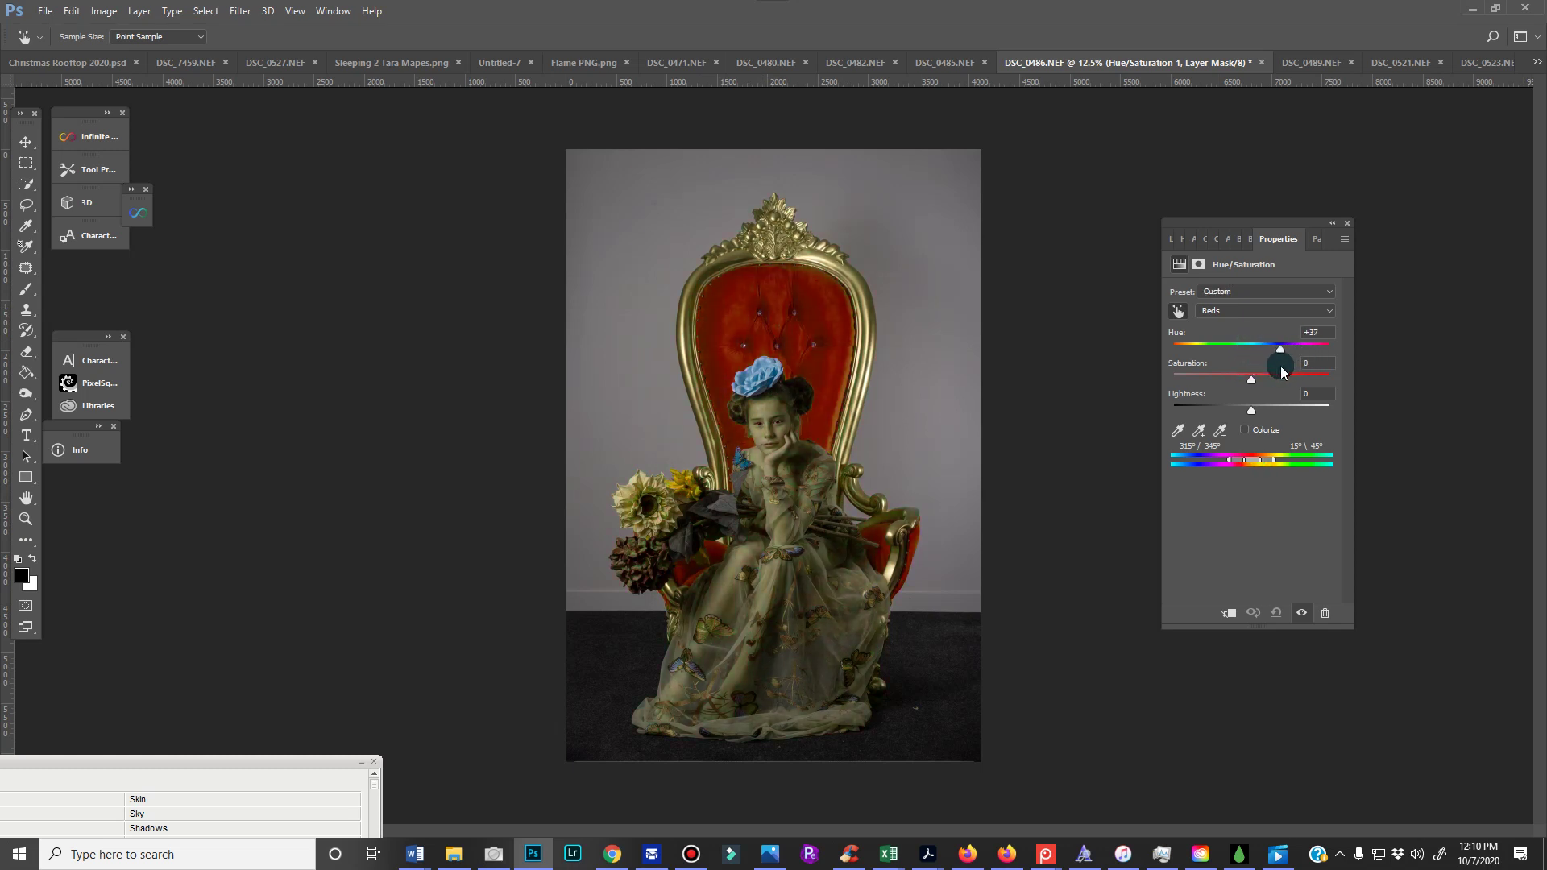
left_click(1317, 332)
type("0")
left_click(1173, 245)
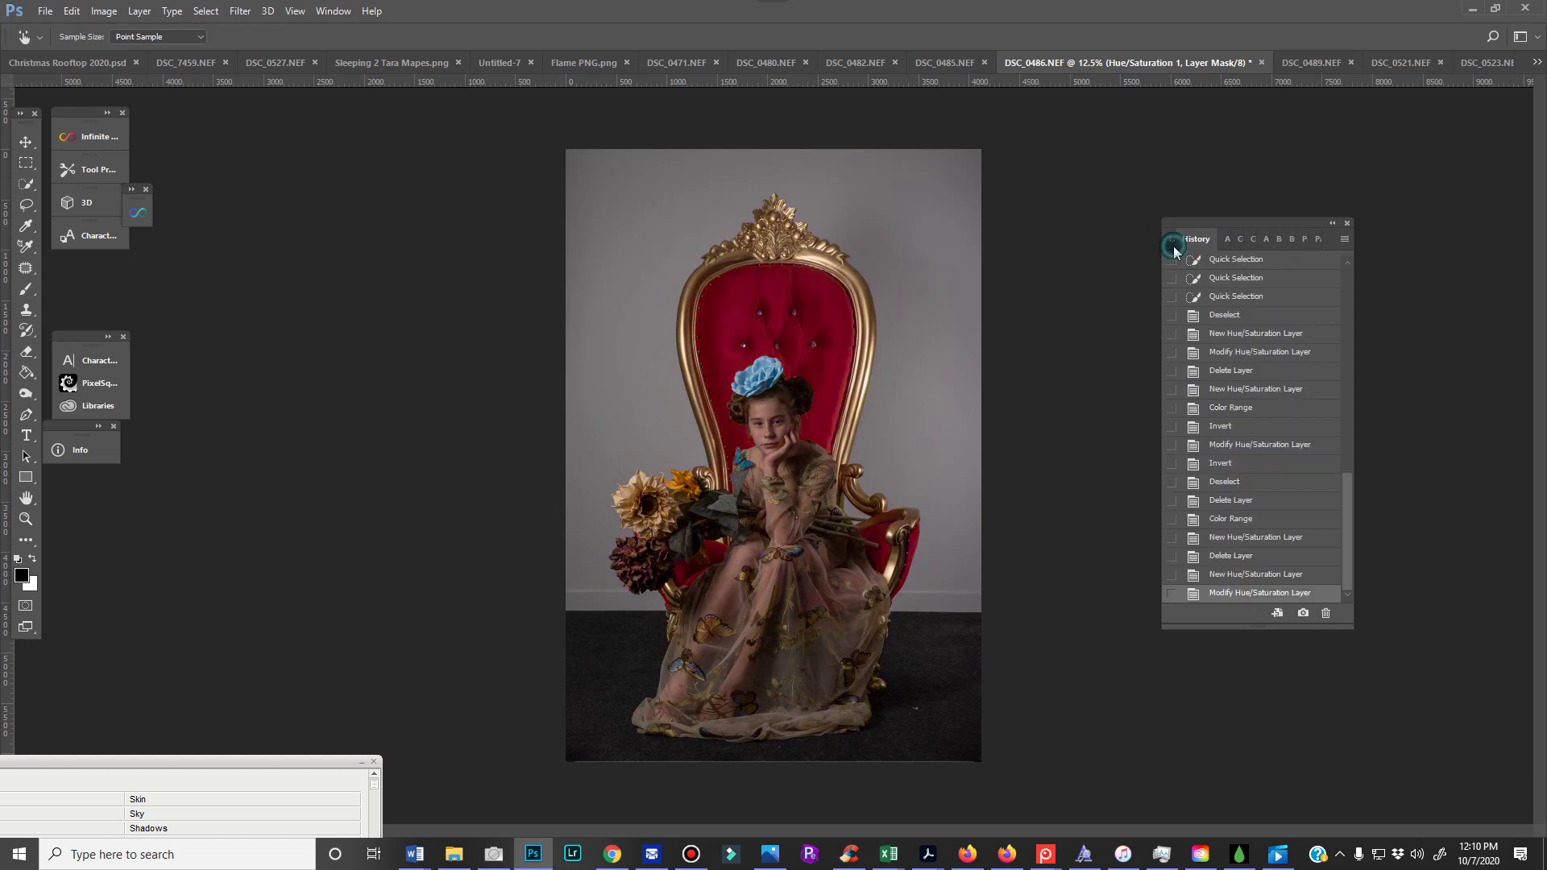
left_click(1175, 240)
left_click(1225, 371)
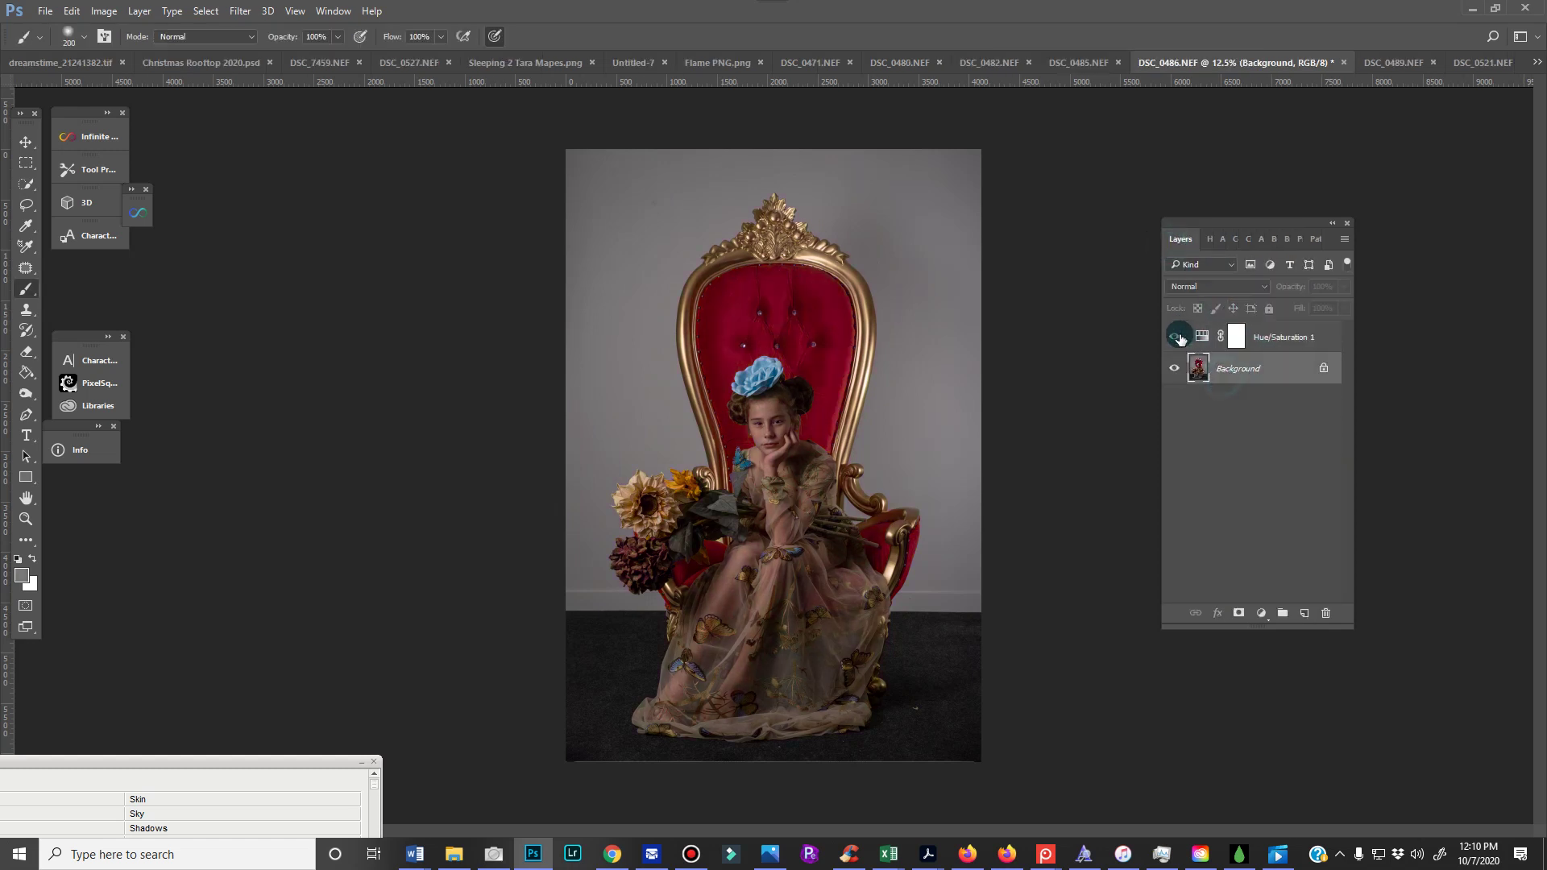
left_click(25, 185)
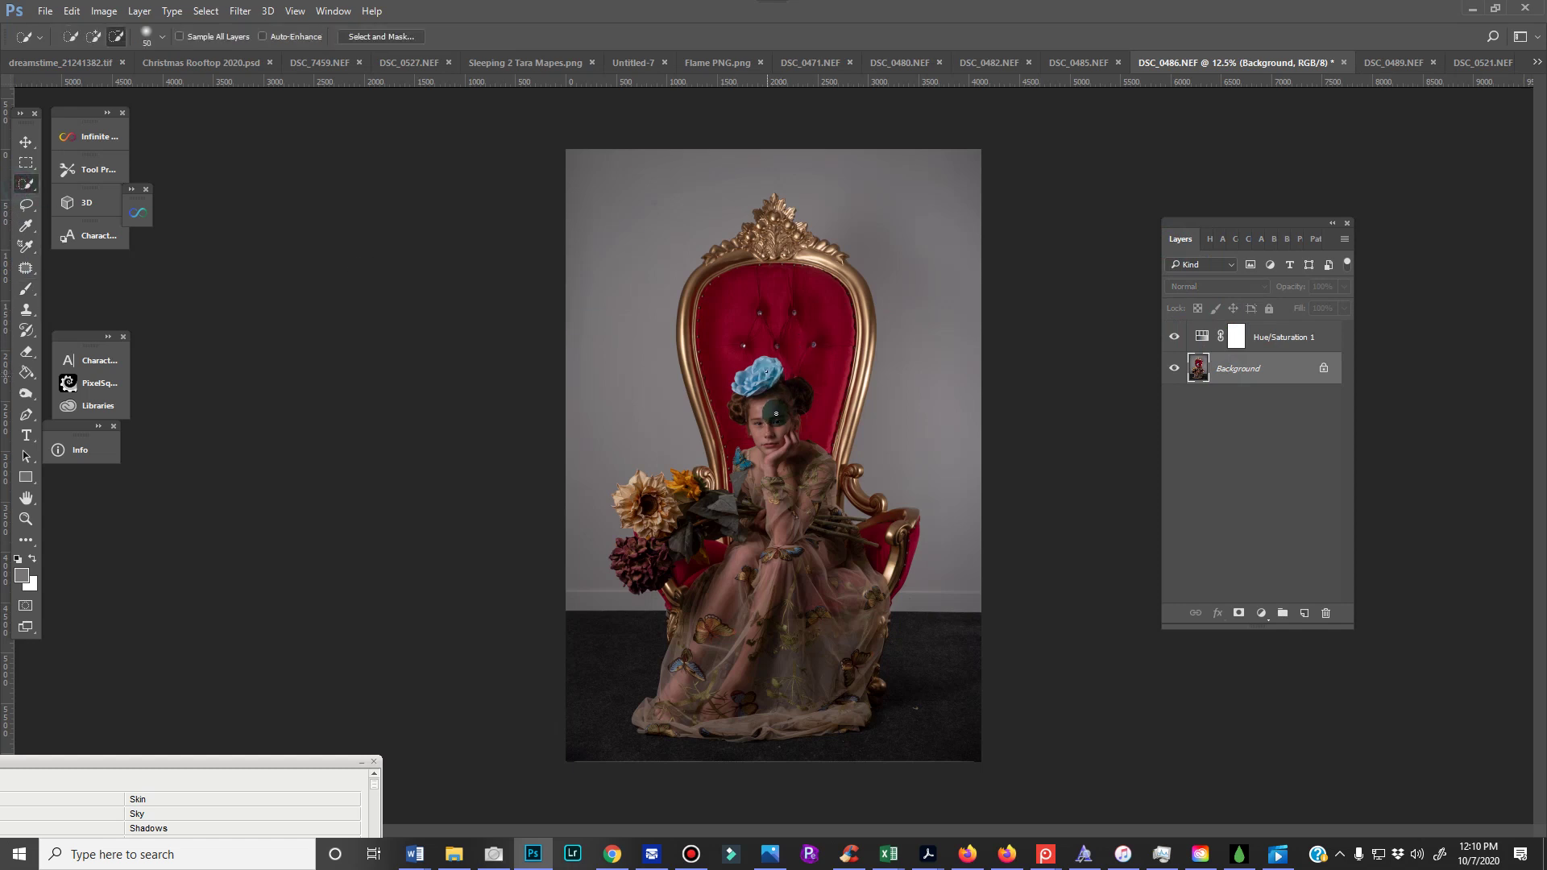
left_click(93, 37)
left_click_drag(774, 402, 790, 460)
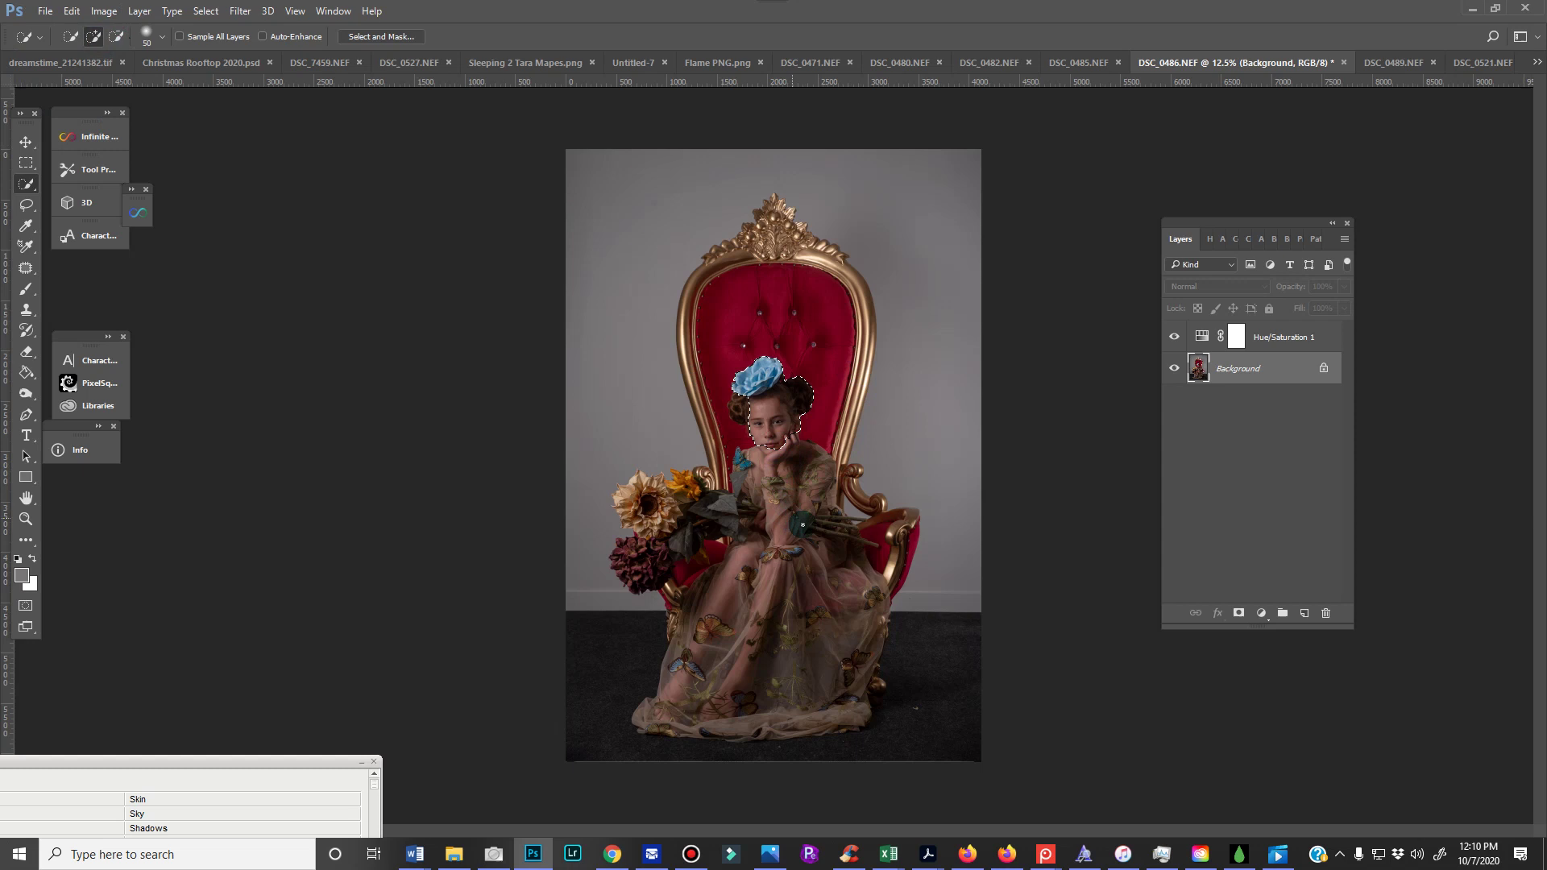
left_click(848, 541)
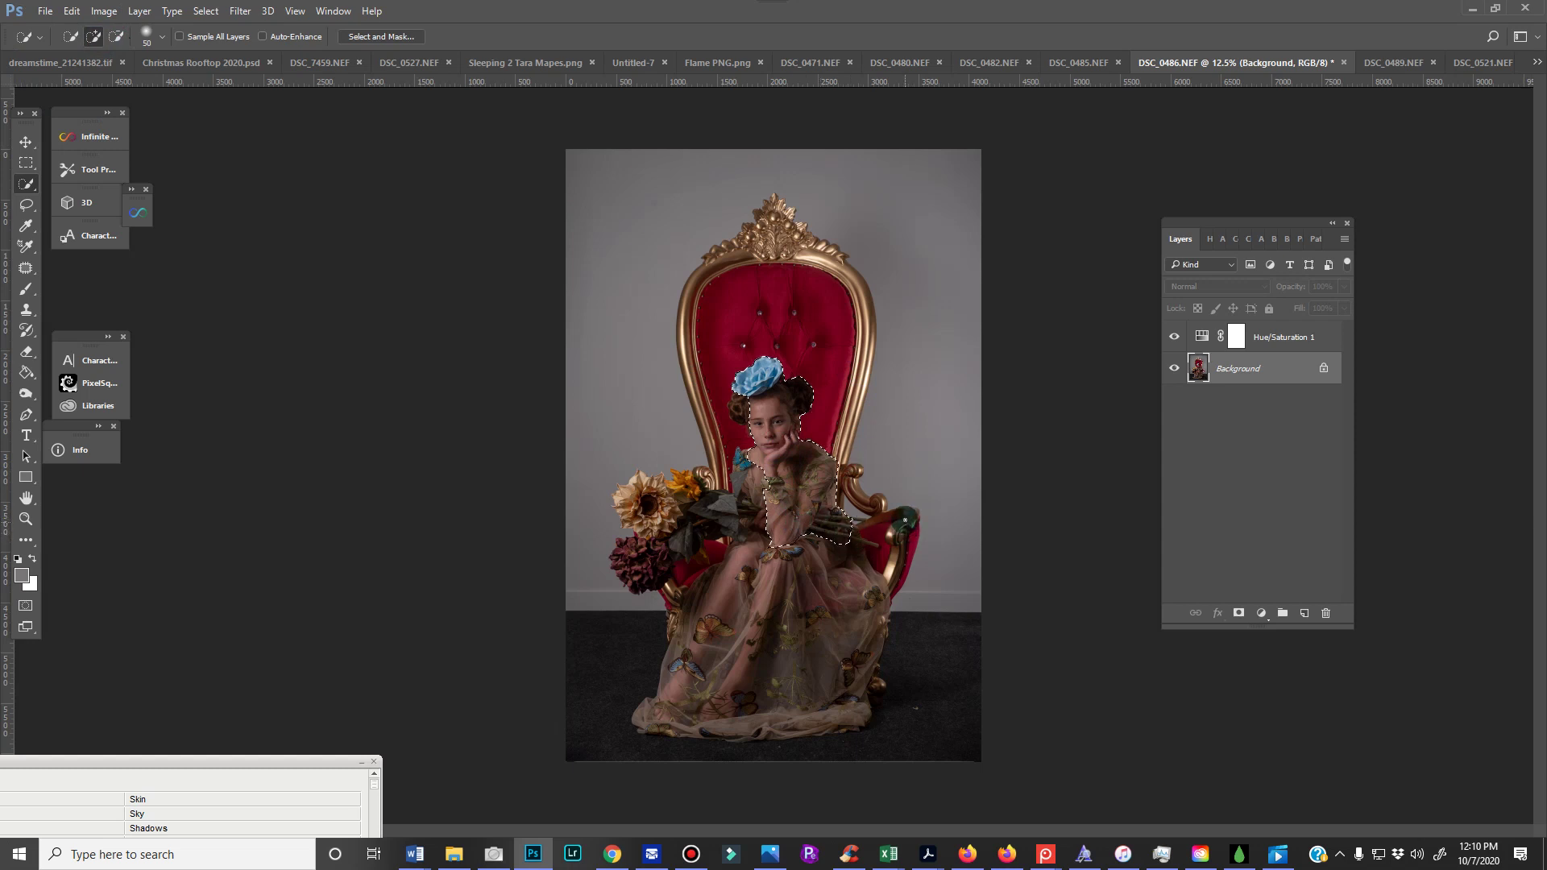
key("ctrl+d")
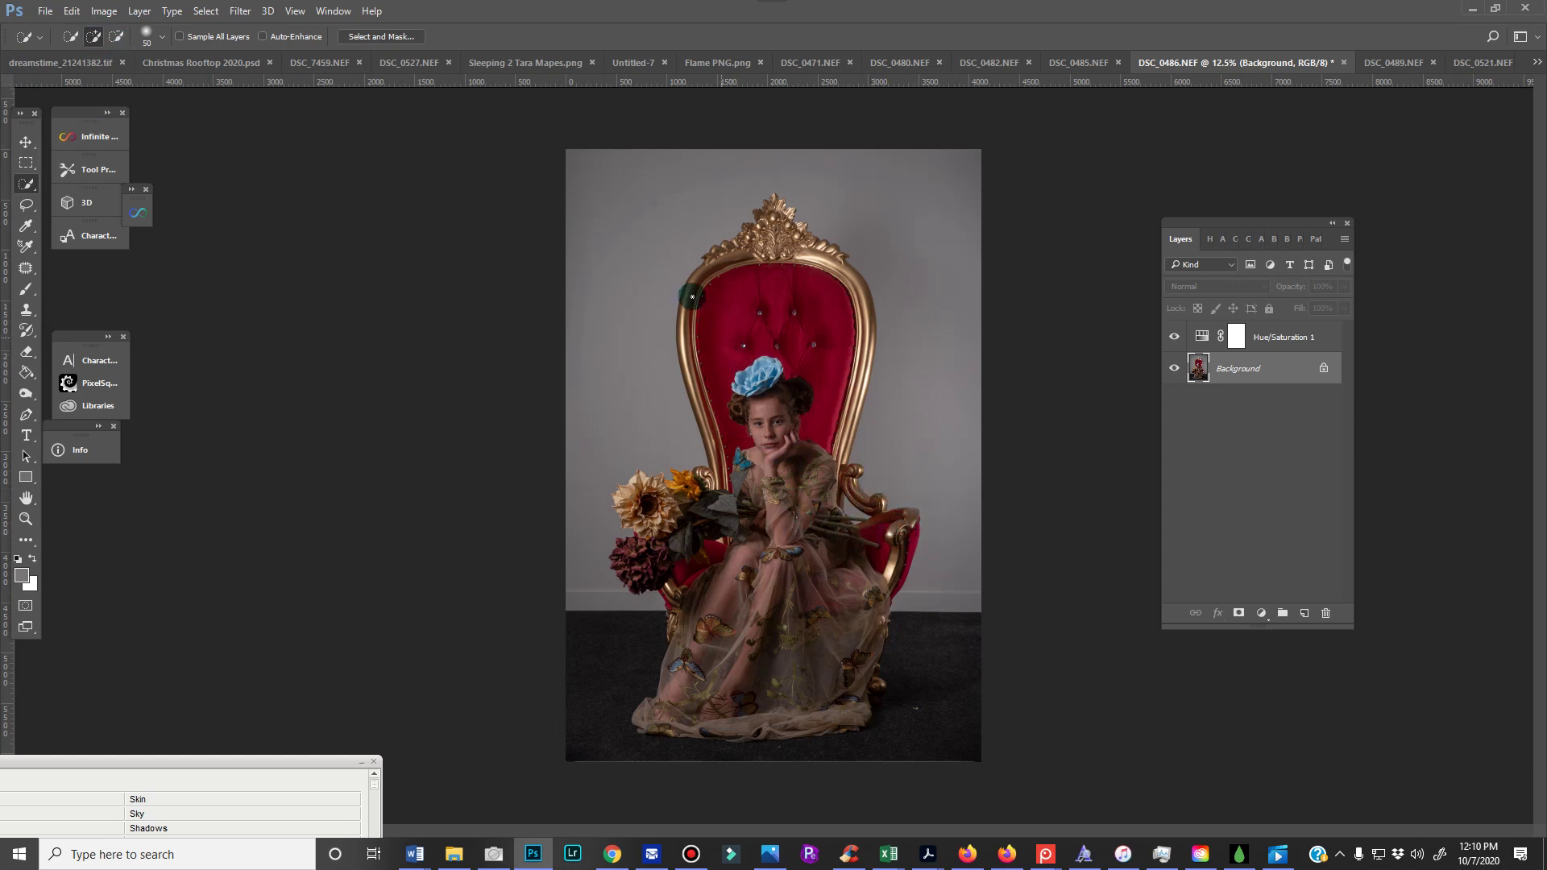
left_click(819, 377)
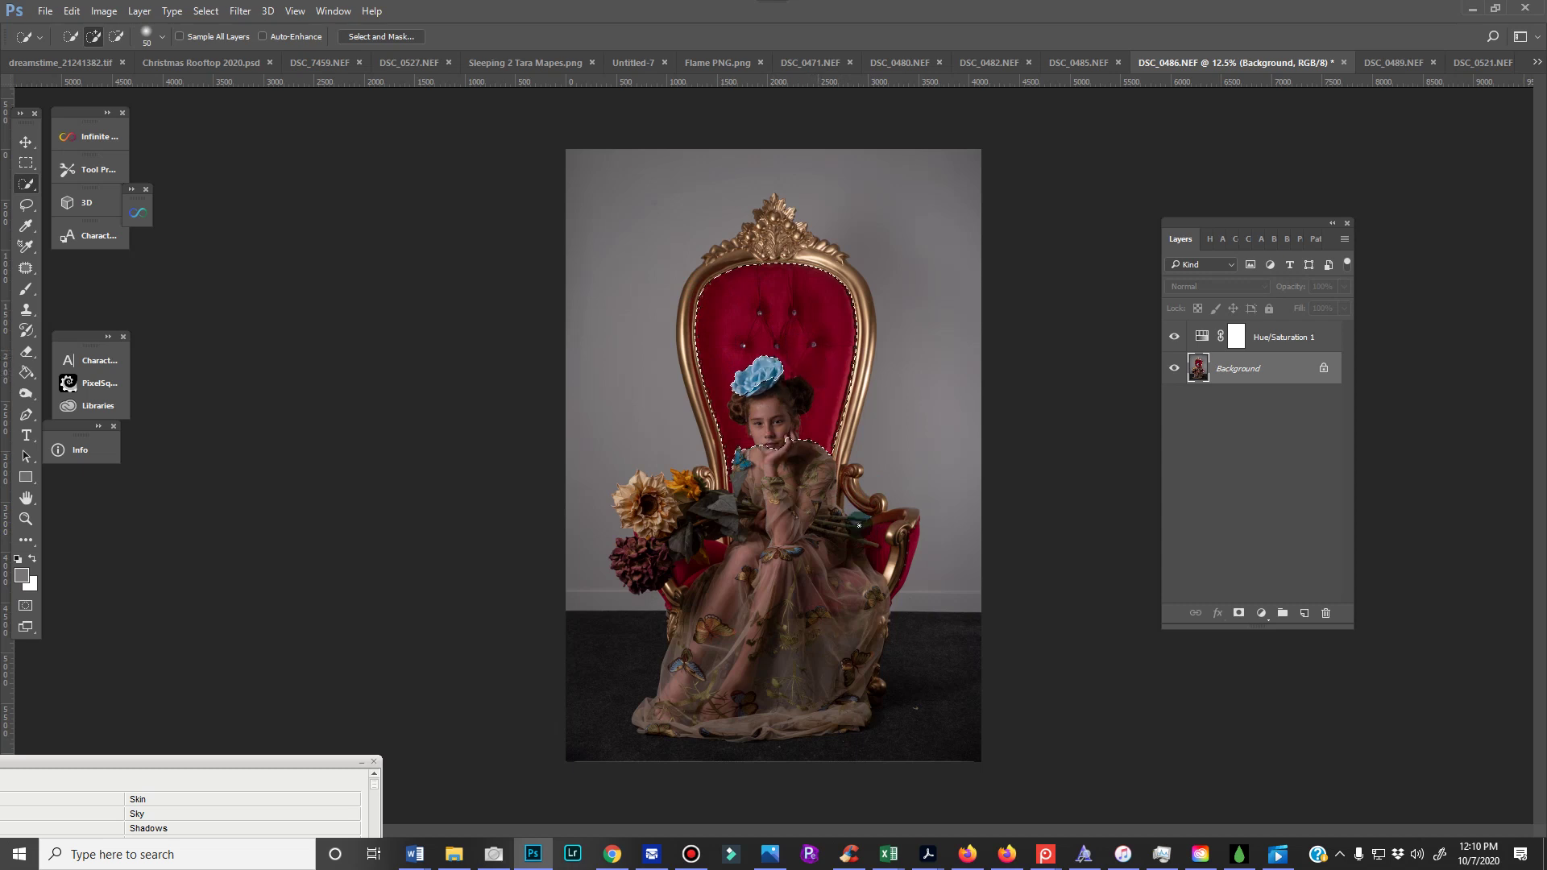
left_click(116, 37)
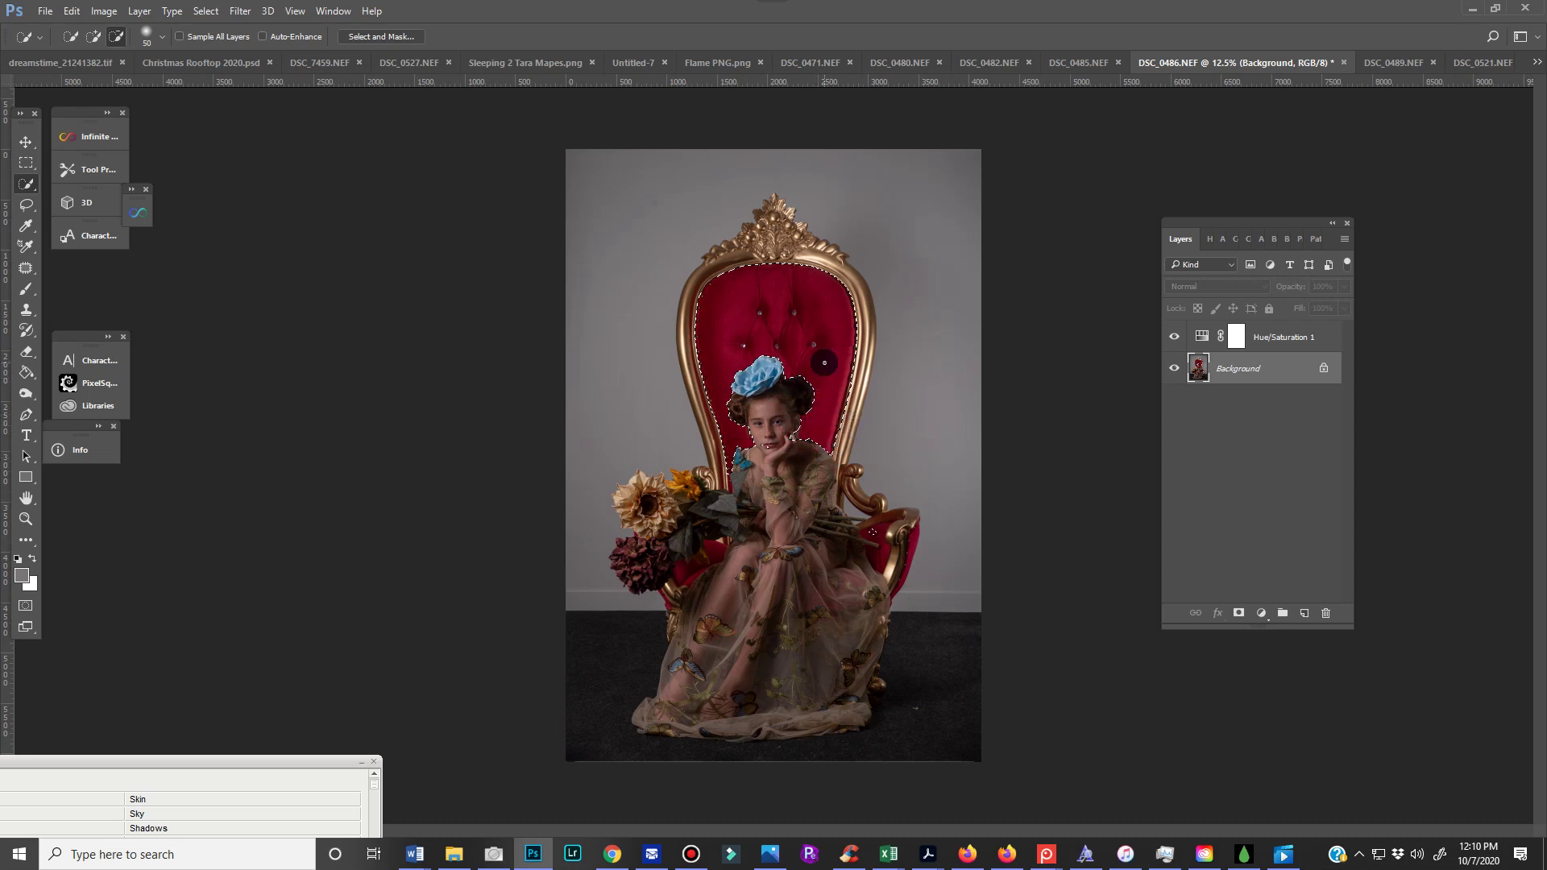
key("ctrl+d")
key("ctrl+plus")
key("ctrl+shift+d")
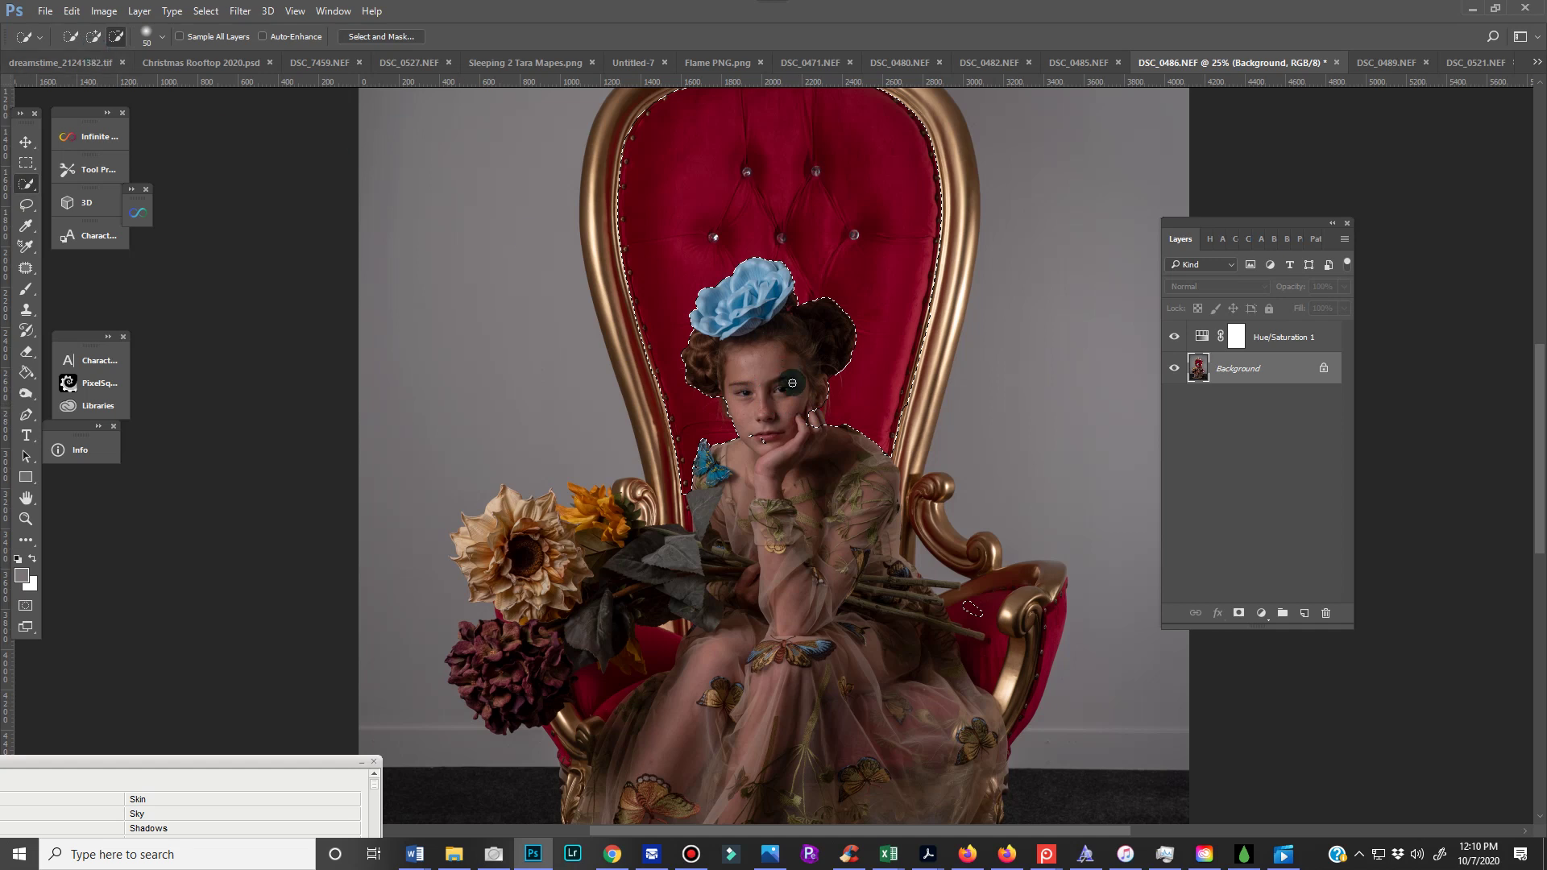
left_click(816, 417)
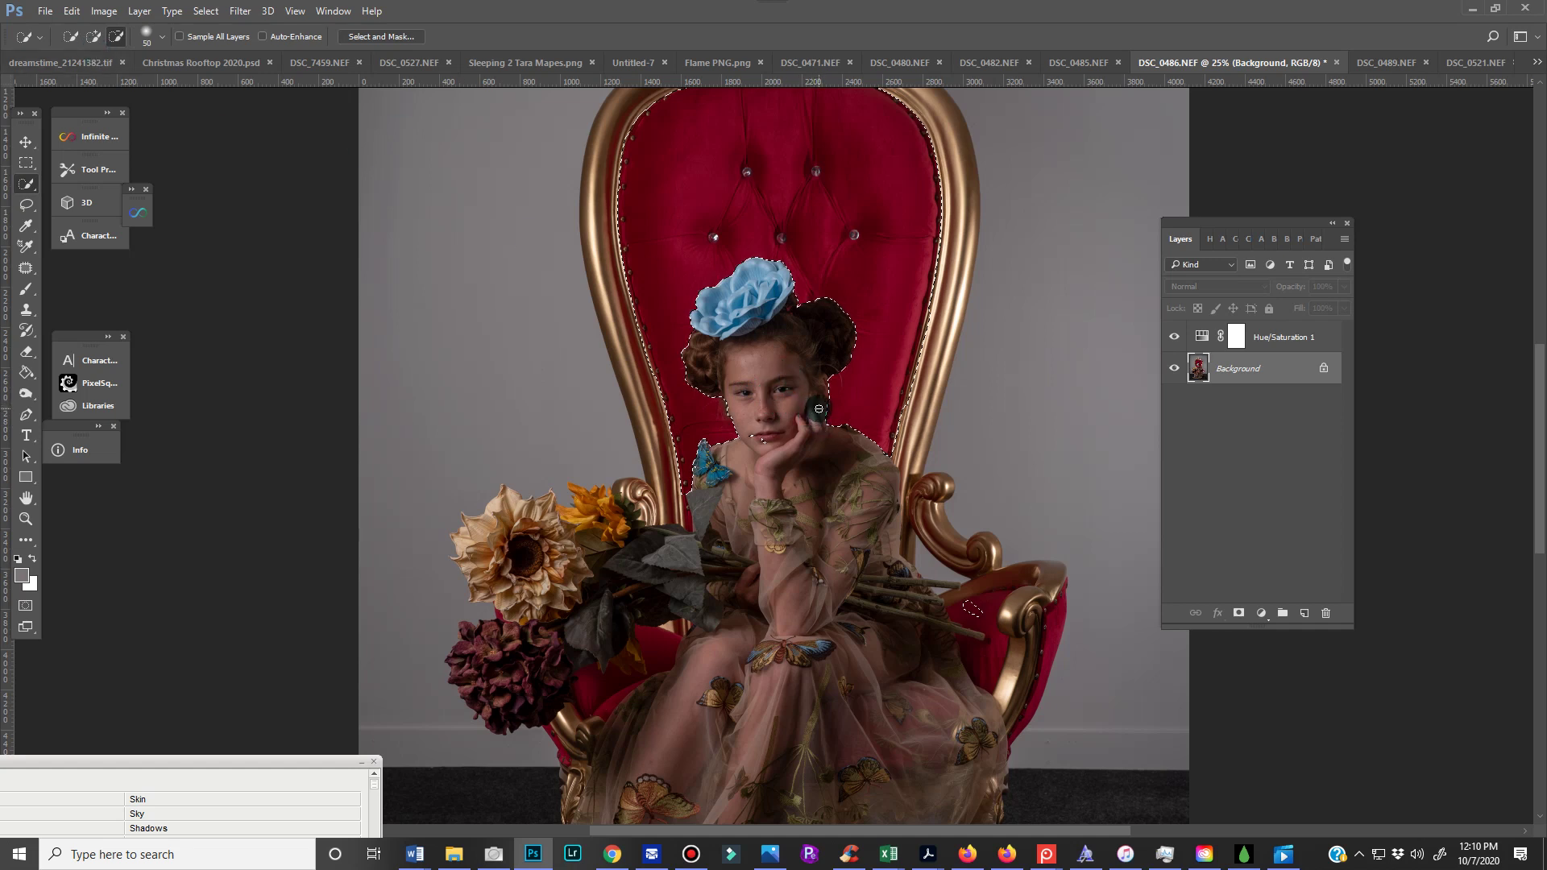
left_click(762, 441)
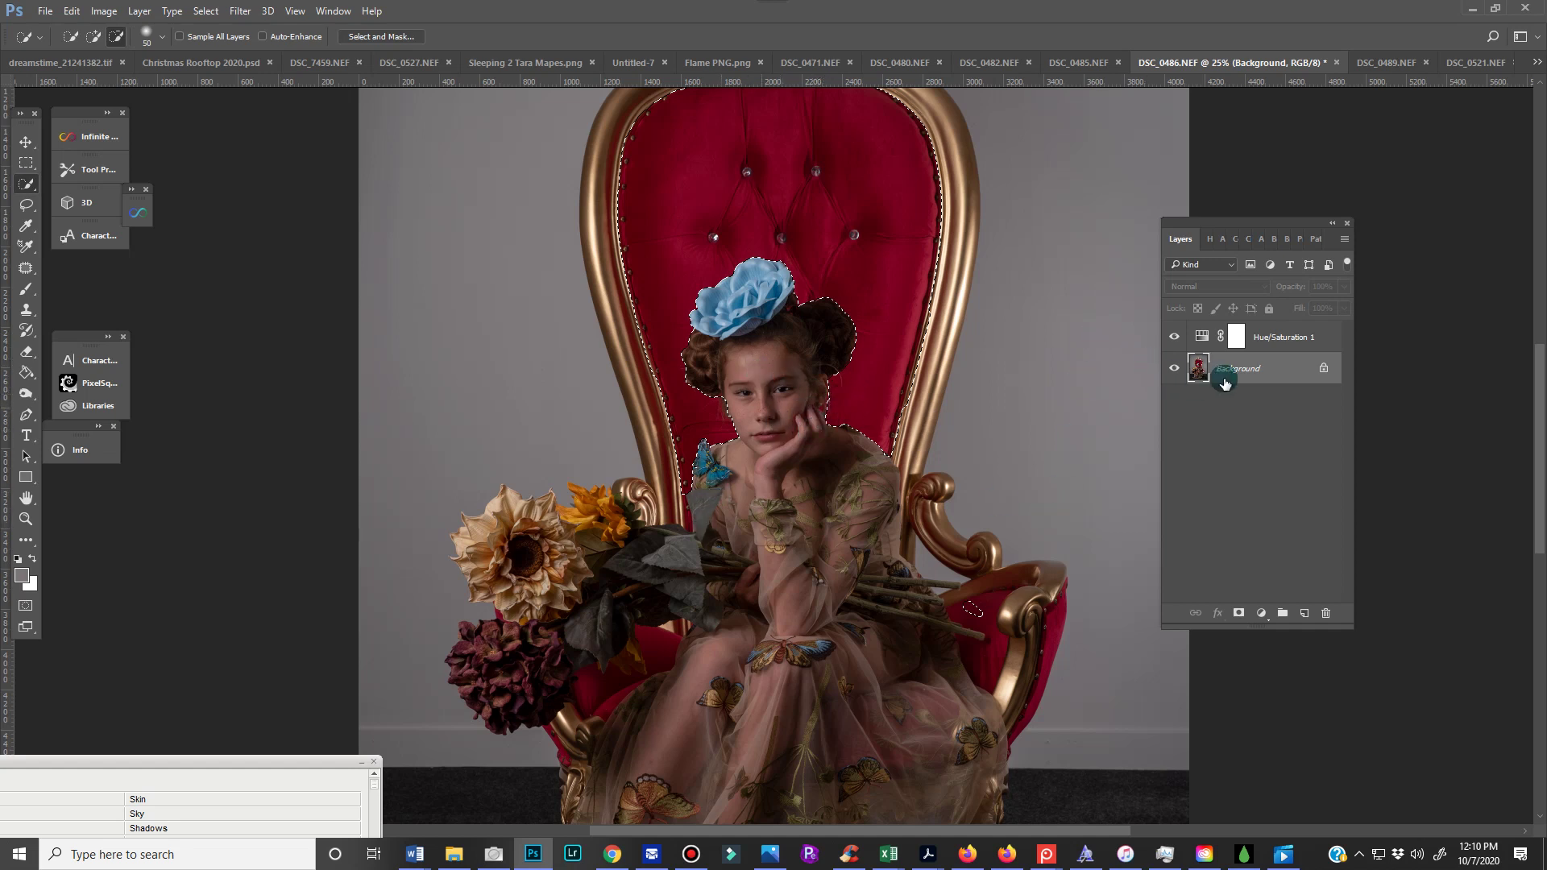
key("ctrl+d")
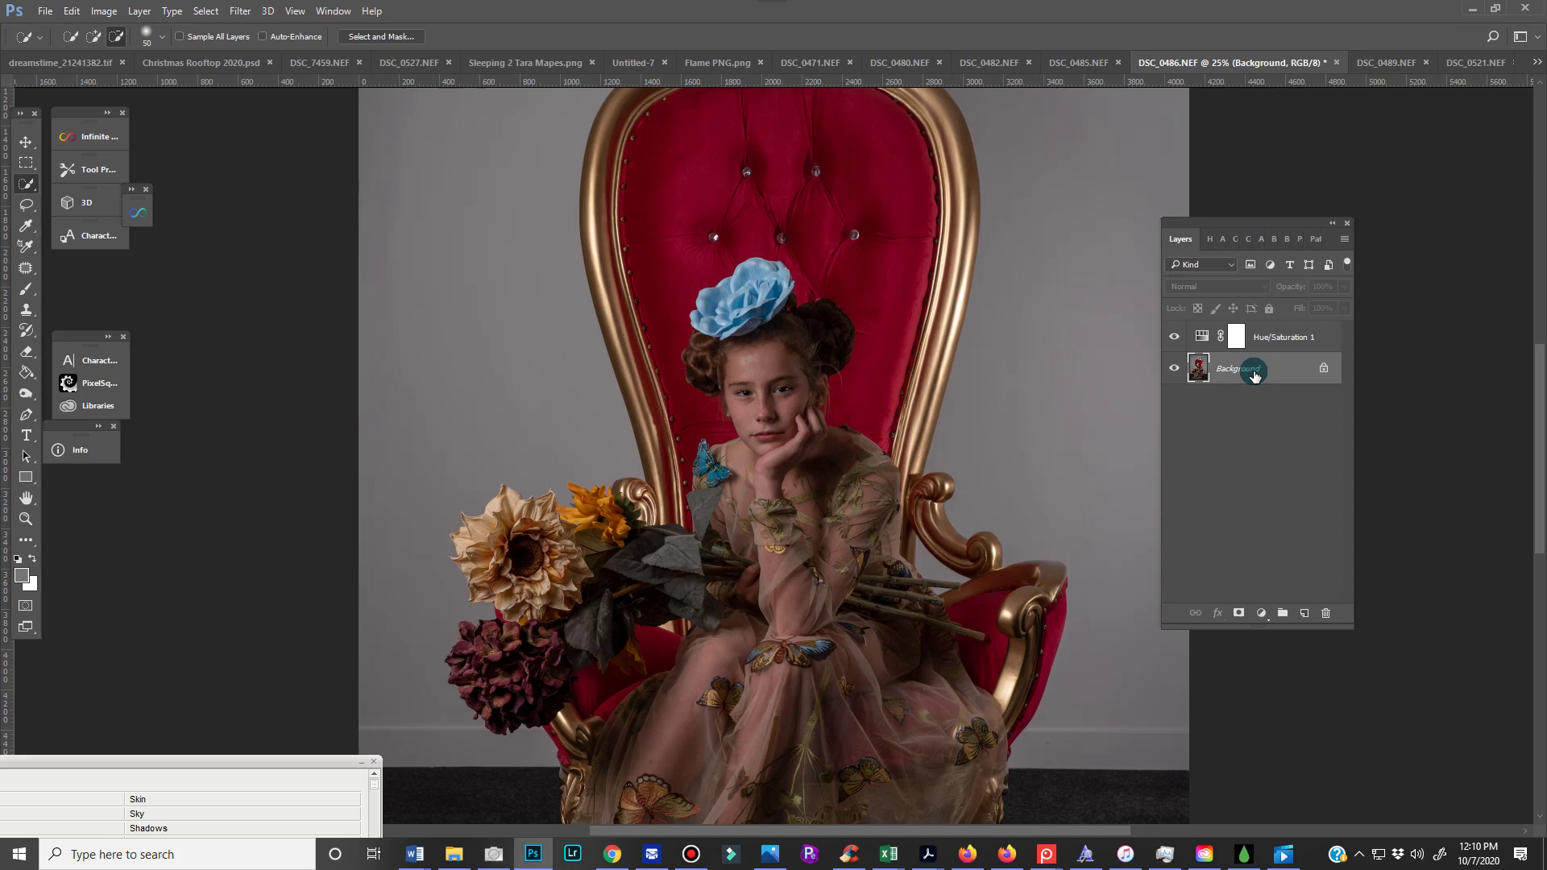
Open Select > Color Range and sample the red of the throne's chair back.
scroll(778, 385, "up", 1)
scroll(778, 385, "down", 2)
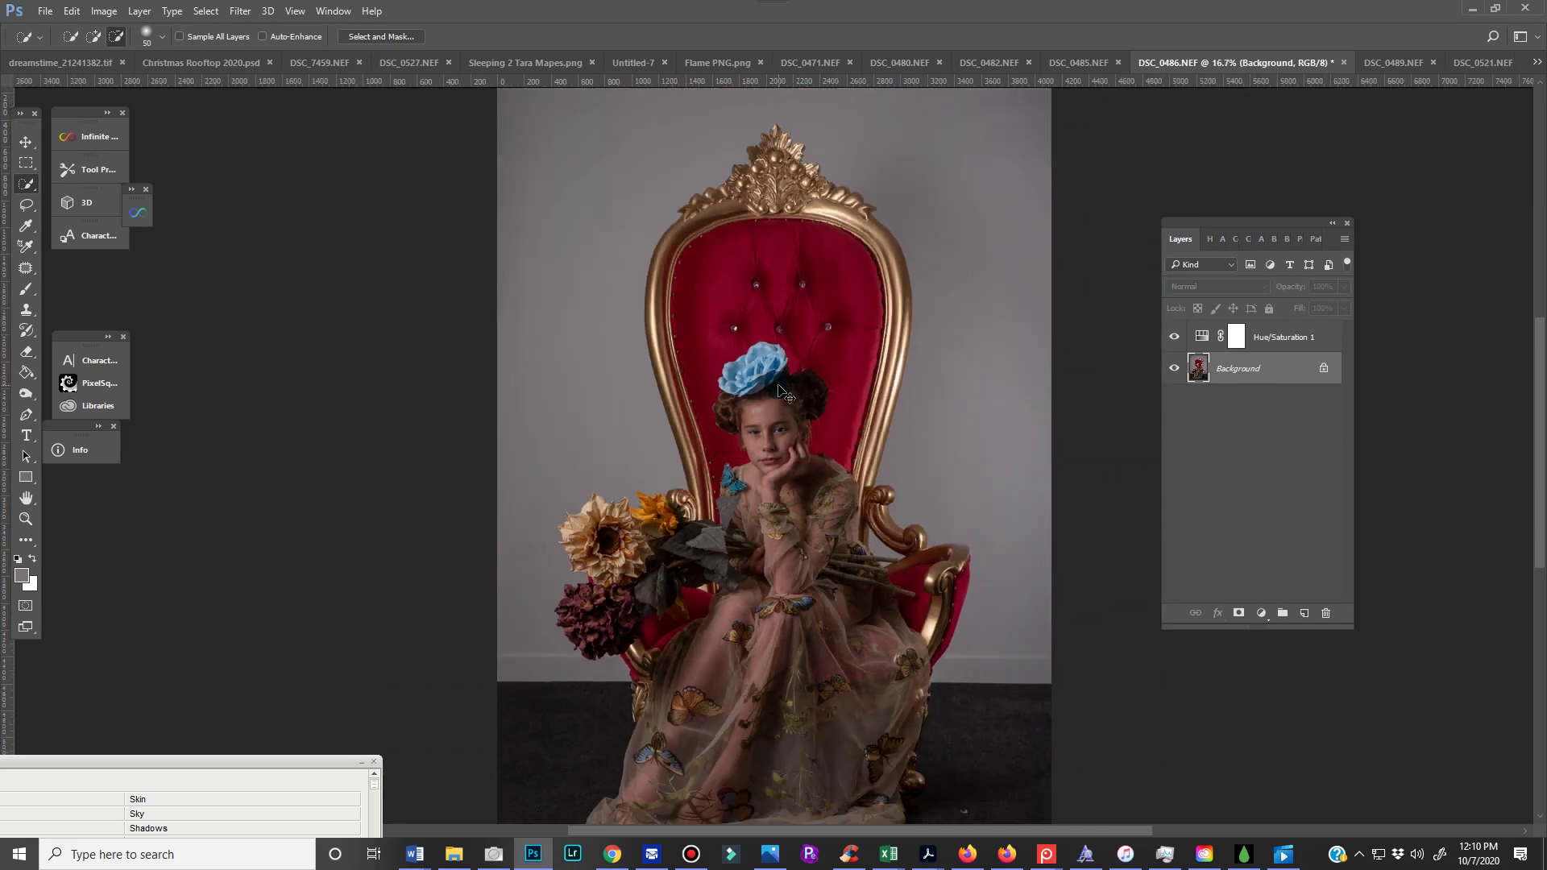
left_click(206, 10)
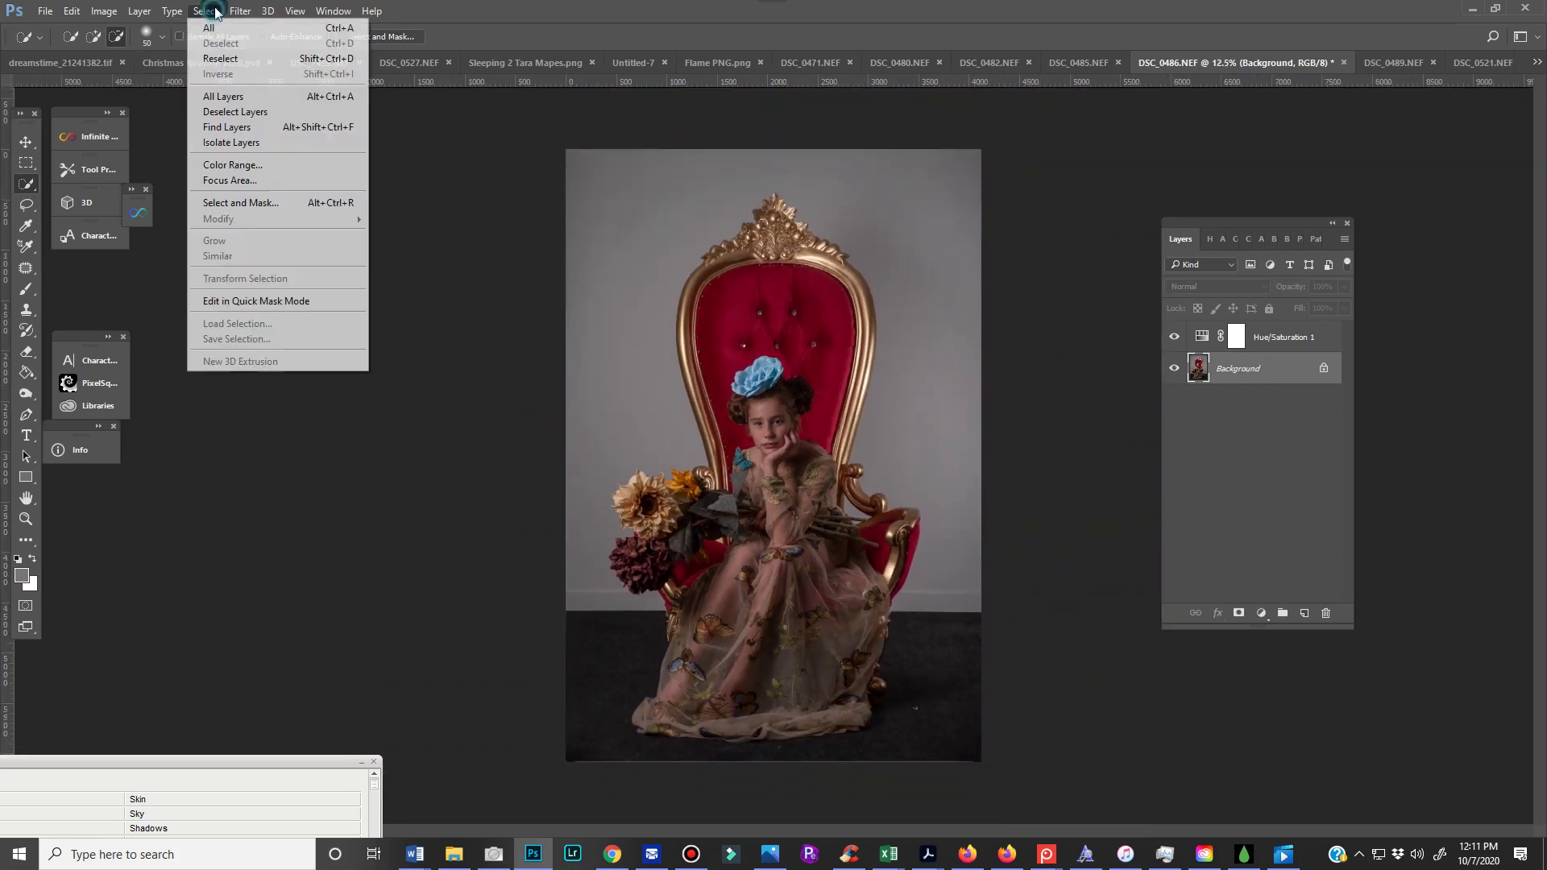
left_click(242, 158)
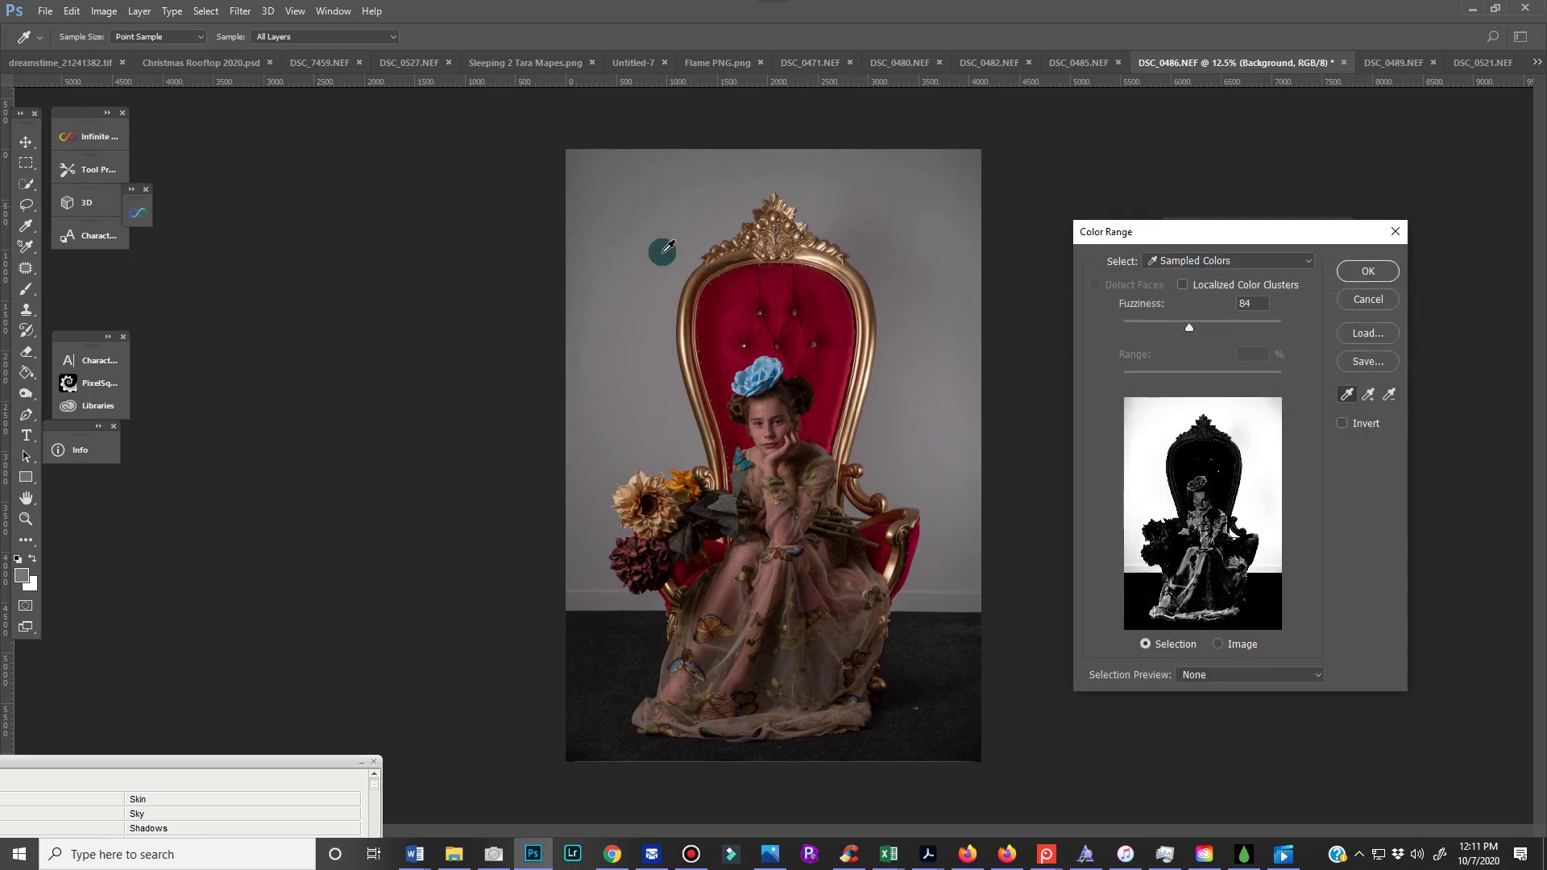
left_click(742, 298)
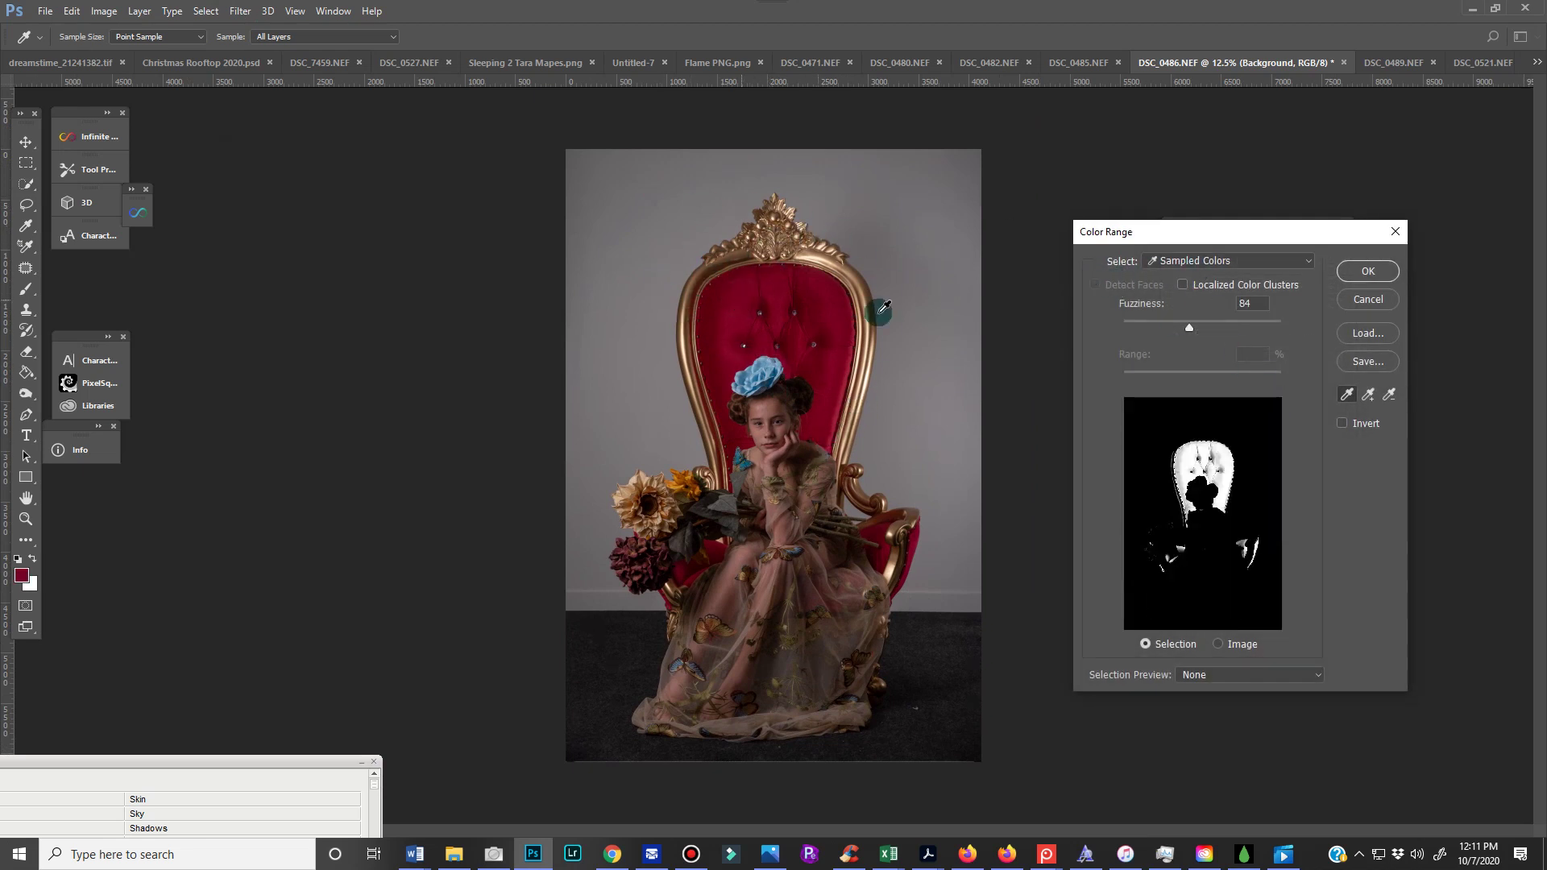
Adjust Fuzziness and resample the chair's red in subtract mode, ending at Fuzziness 94.
left_click_drag(1189, 327, 1251, 332)
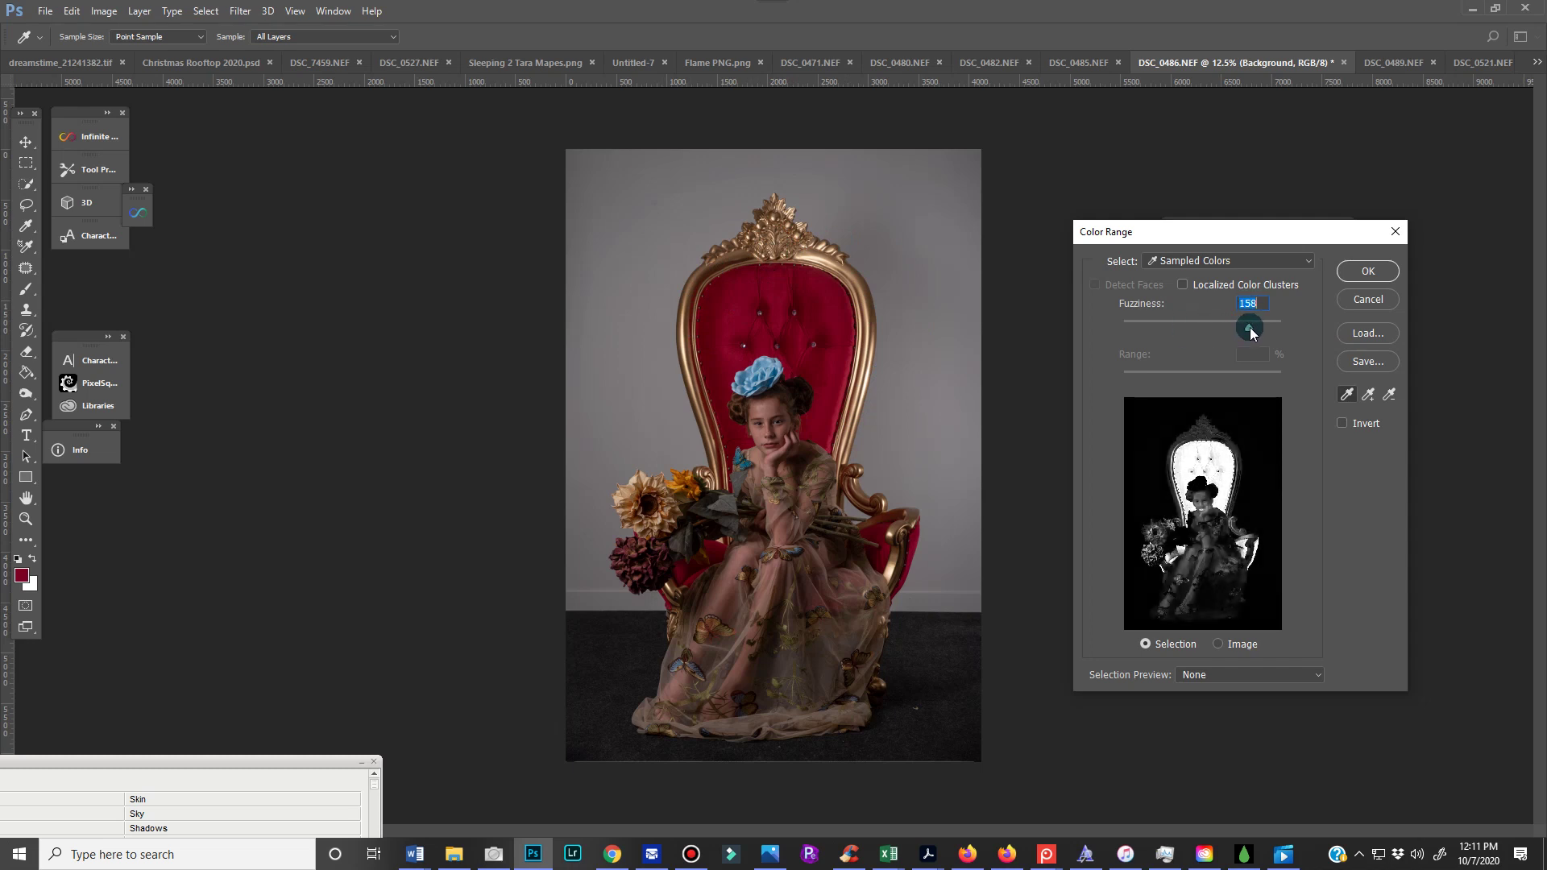
left_click(721, 308)
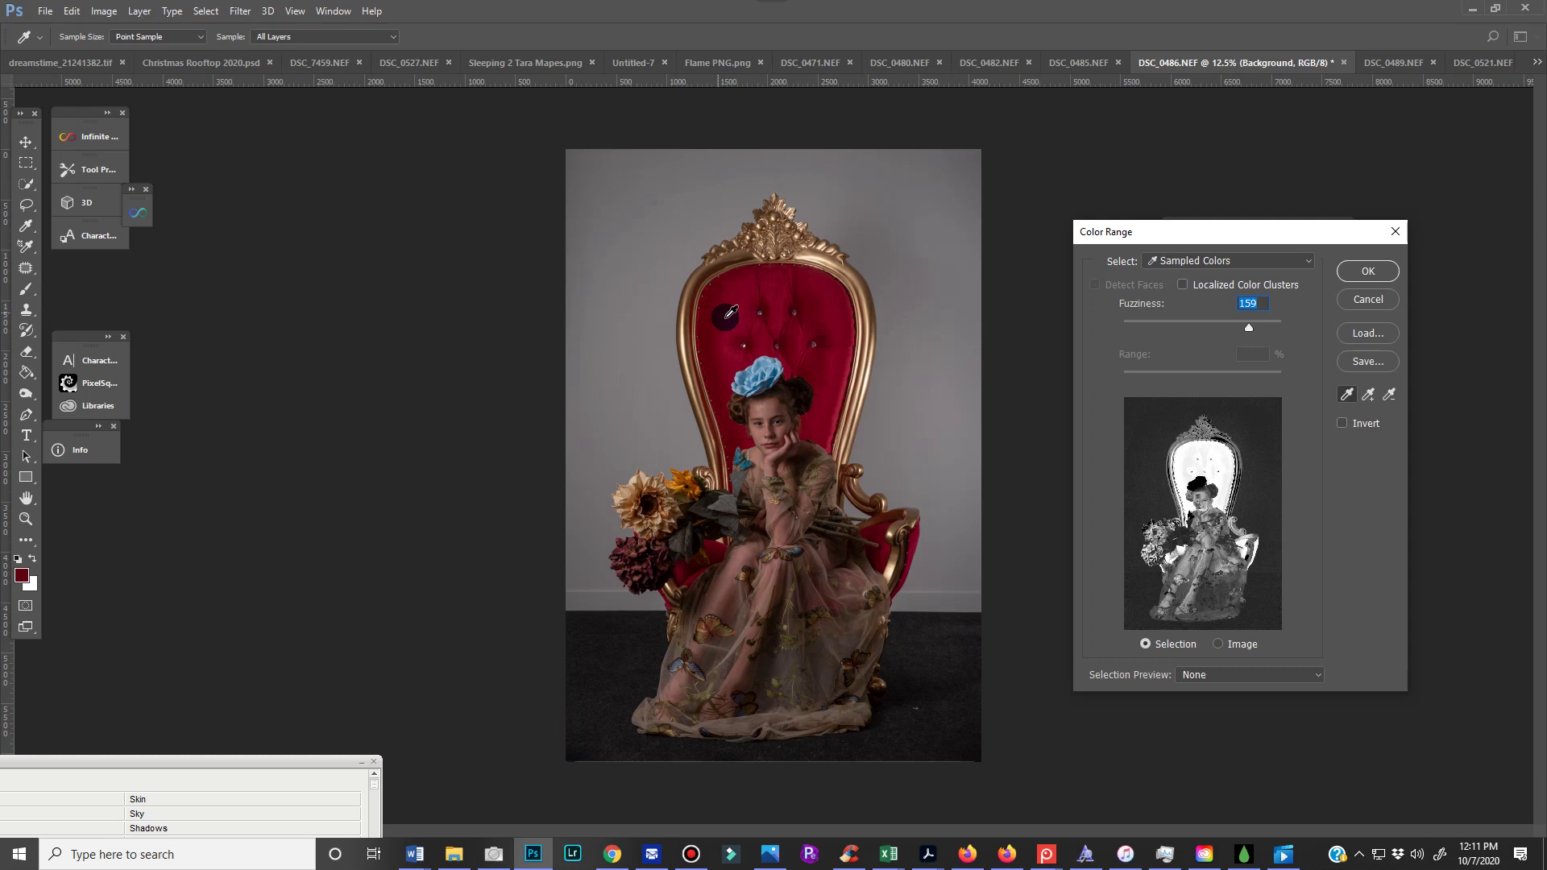
left_click_drag(731, 312, 733, 317)
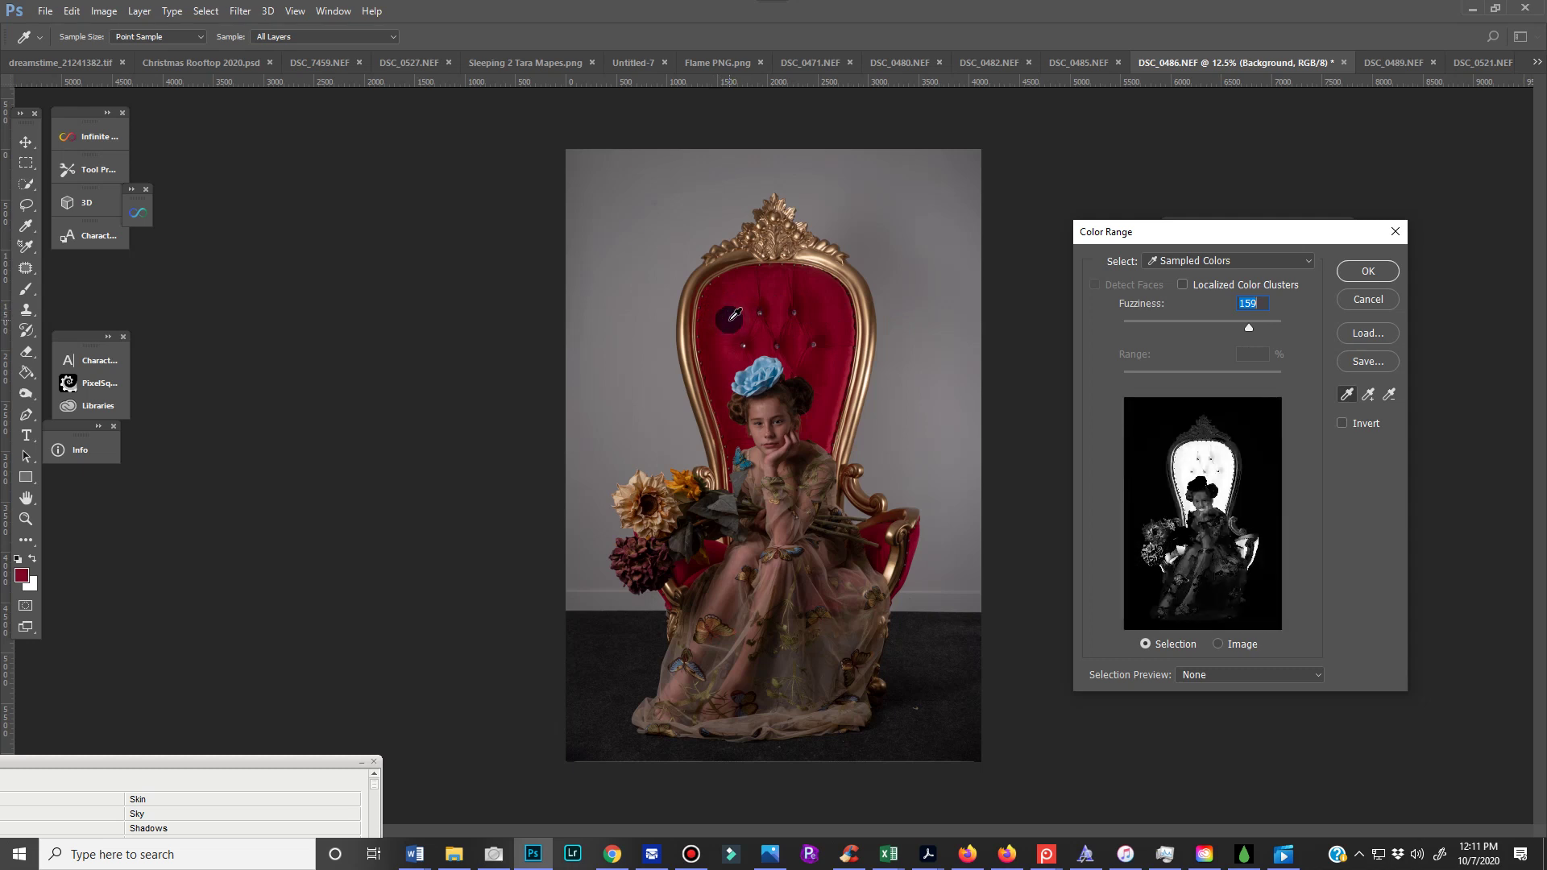
left_click(1383, 396)
left_click_drag(1249, 327, 1198, 331)
Add more of the chair's red to the sample and lower Fuzziness to 44.
left_click(1230, 326)
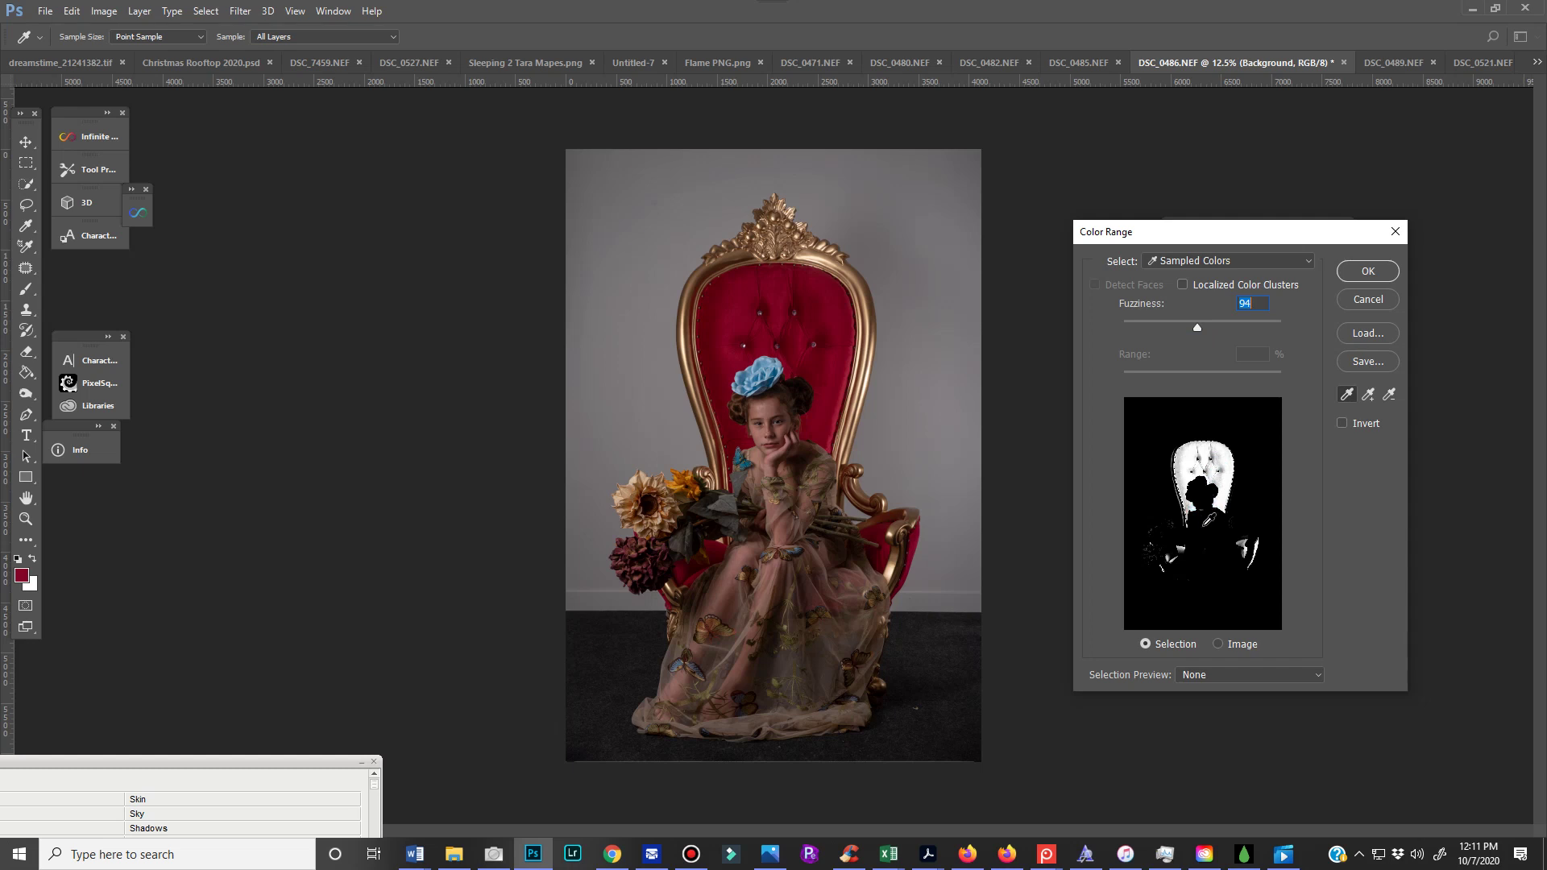
left_click(1371, 395)
left_click(717, 318)
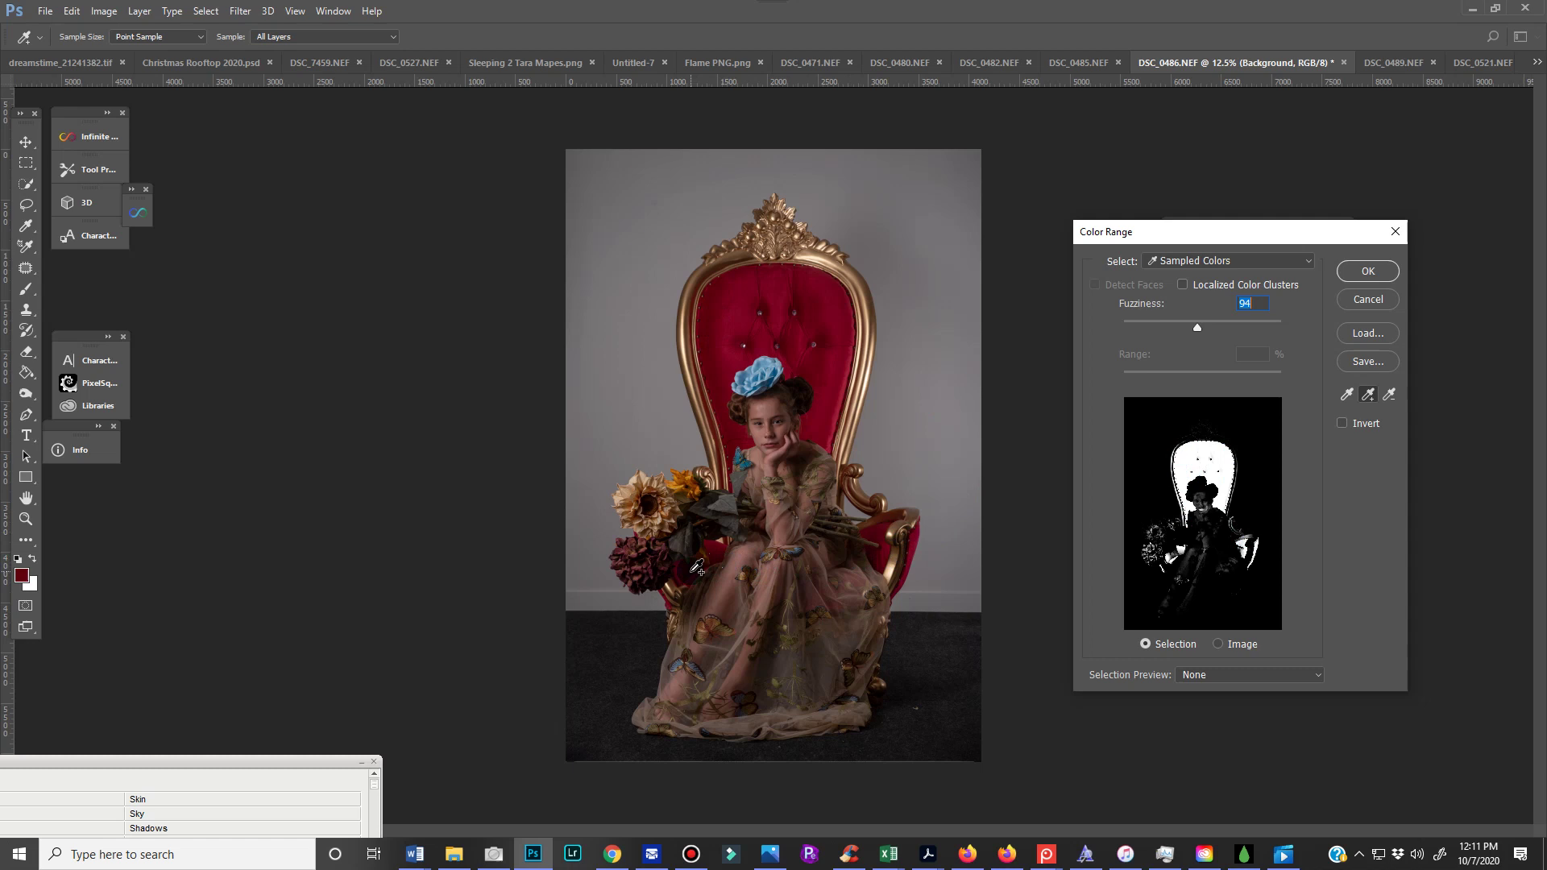
left_click_drag(1197, 327, 1178, 326)
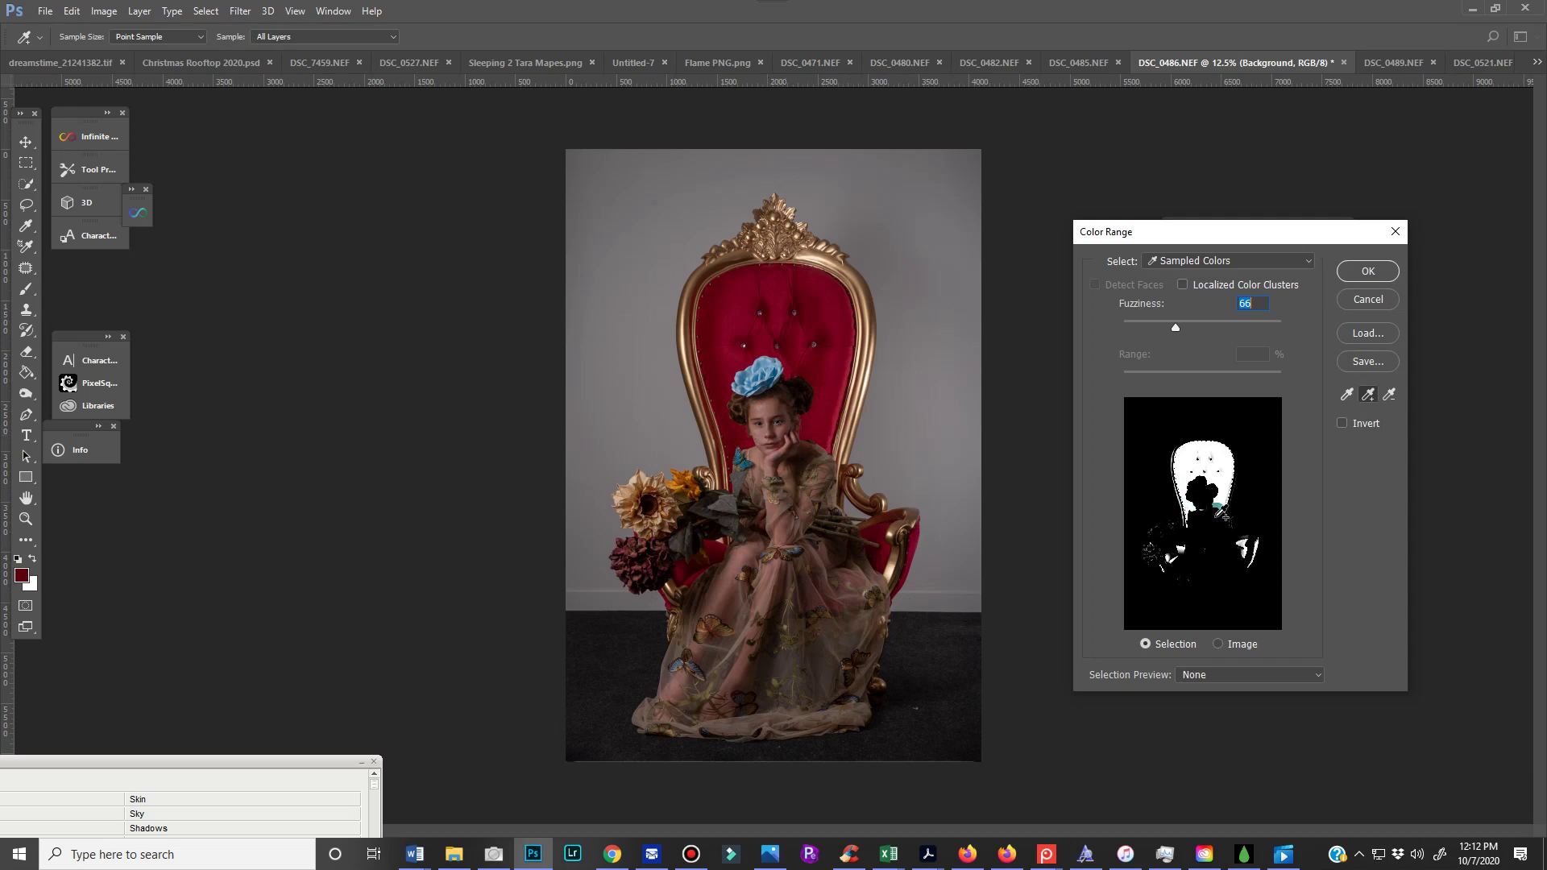
left_click(1175, 327)
left_click_drag(1166, 325, 1159, 329)
Add the chair arm's red, lower Fuzziness to 24, and accept the Color Range selection.
left_click(874, 531)
left_click(1233, 481)
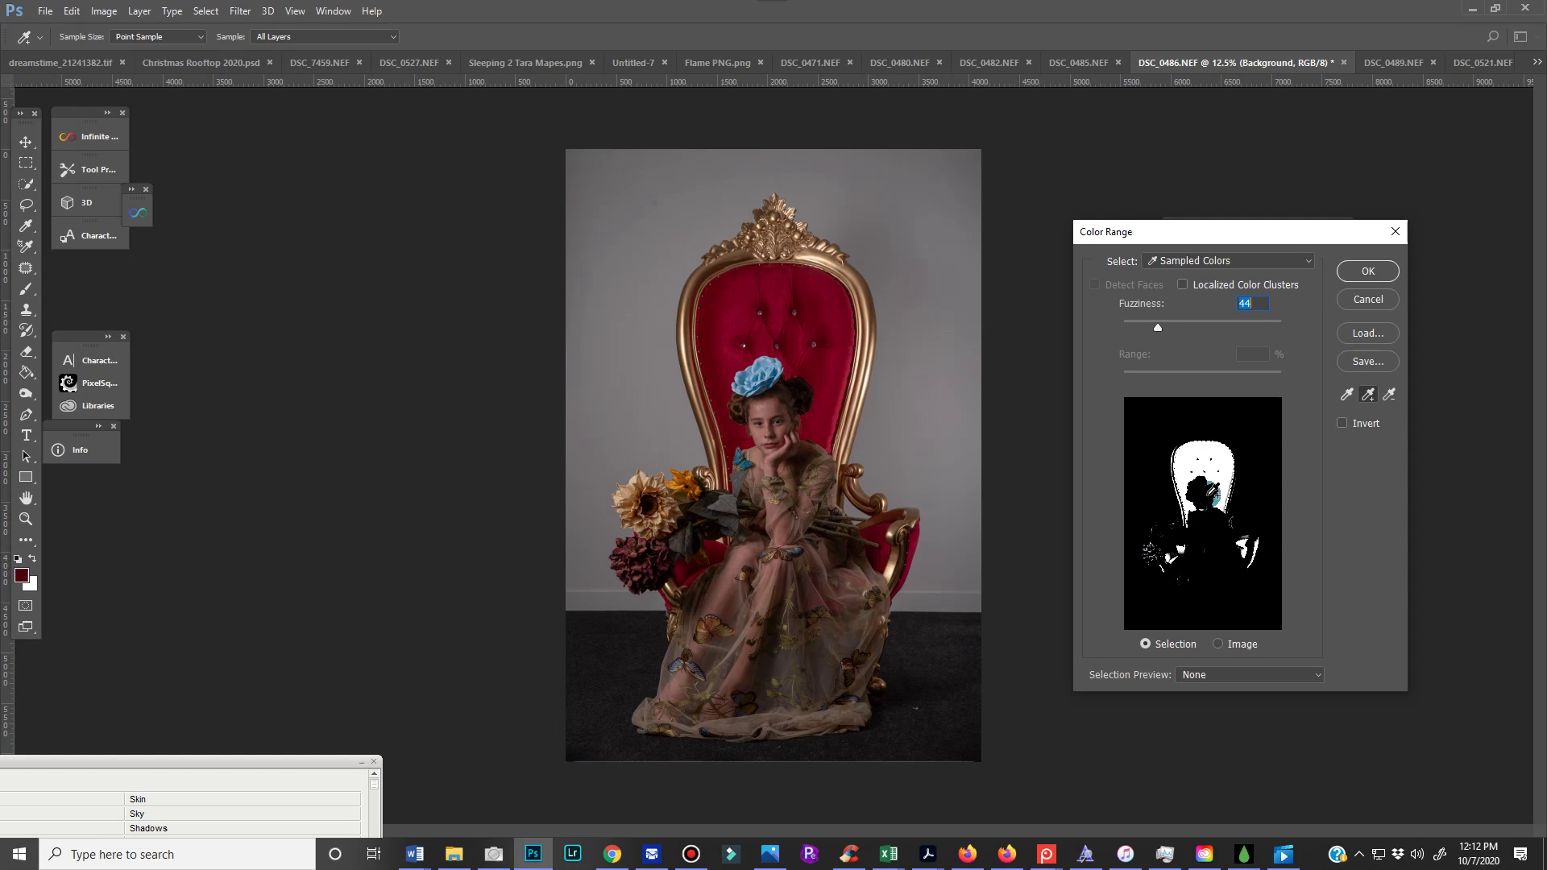
left_click(1160, 343)
left_click_drag(1155, 331, 1142, 332)
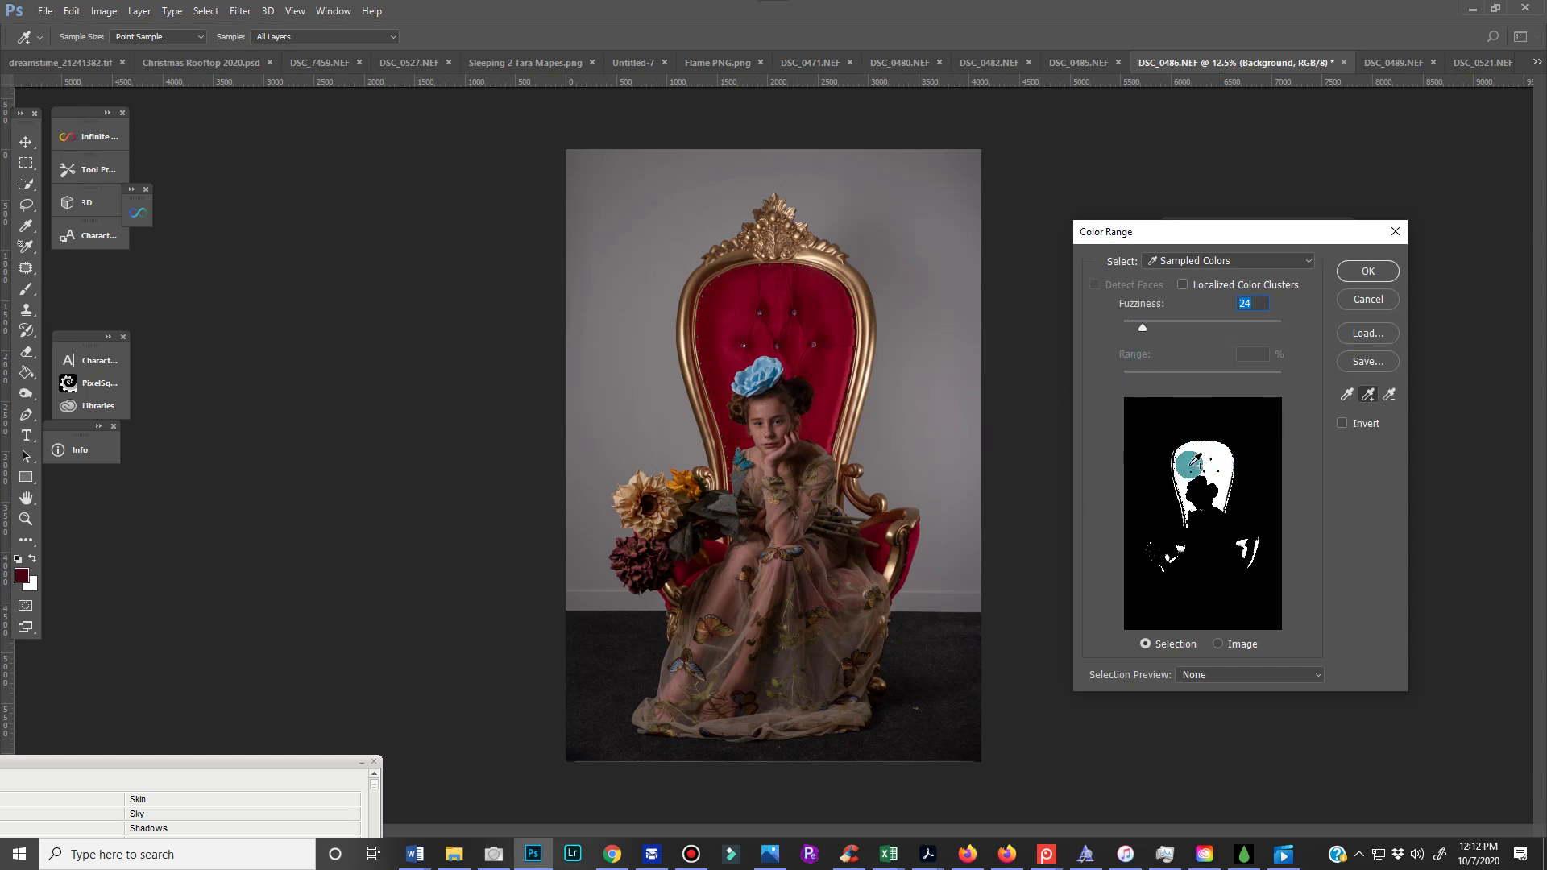
left_click(1351, 274)
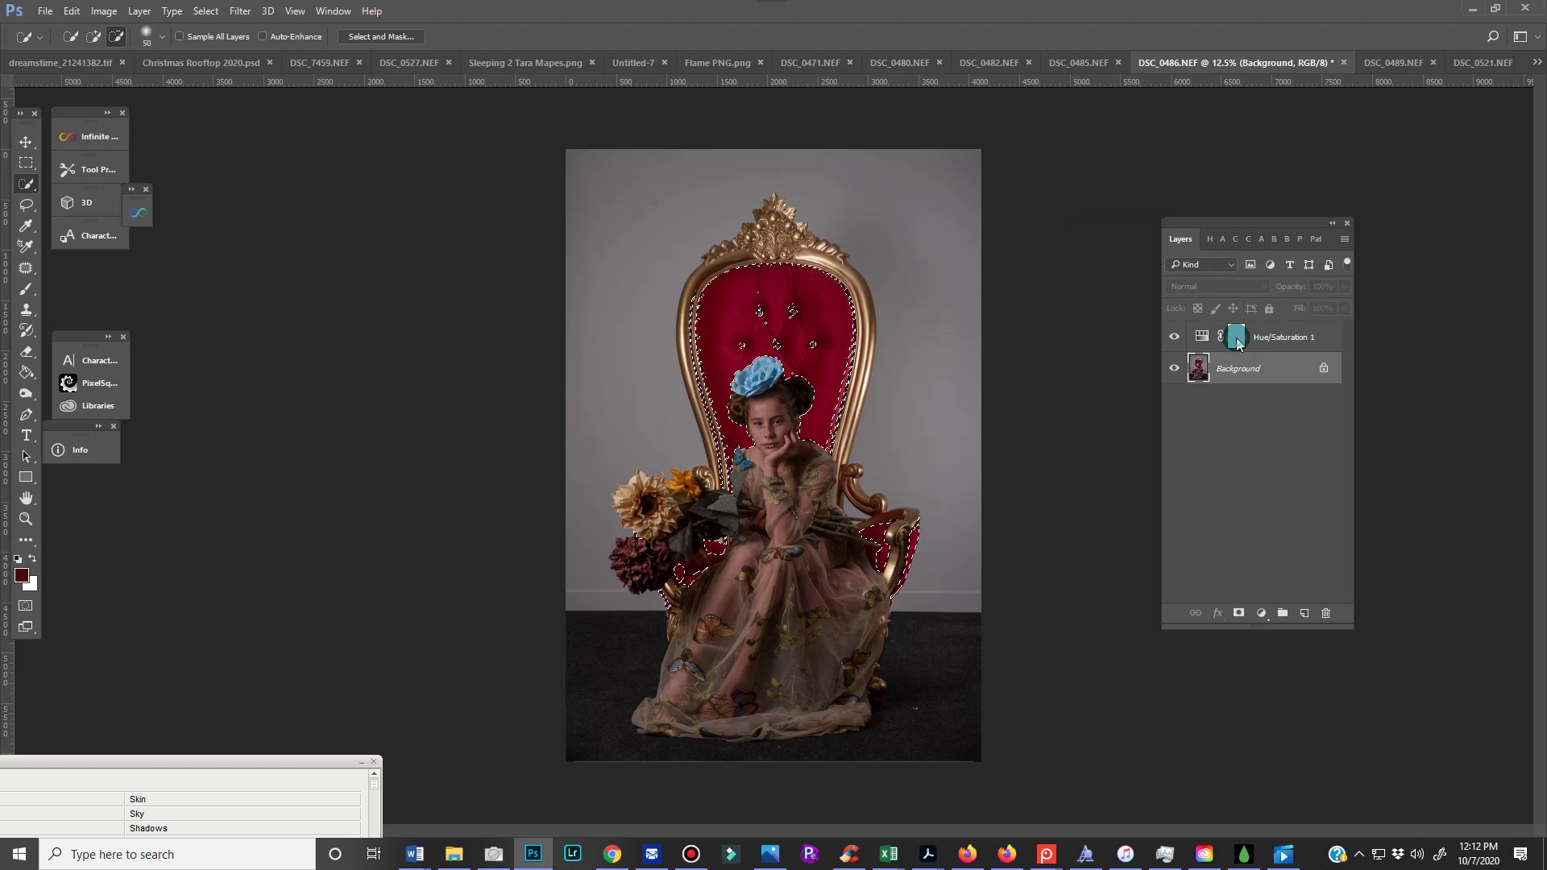
Shift the Hue/Saturation 1 hue so the throne turns purple-magenta.
left_click(1238, 340)
left_click(1200, 338)
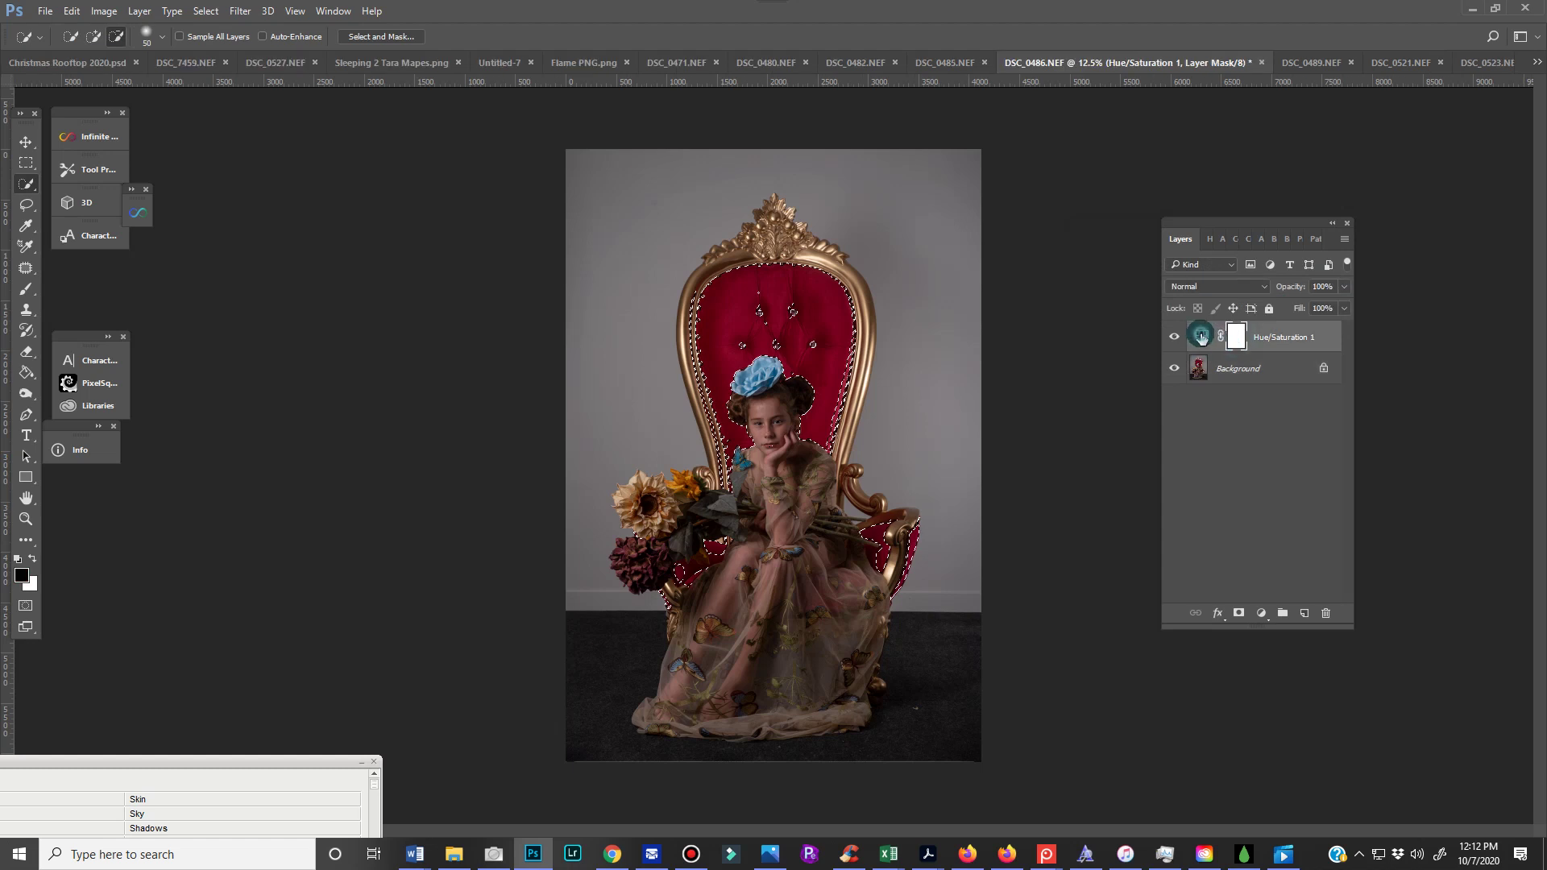
left_click_drag(1251, 346, 1215, 356)
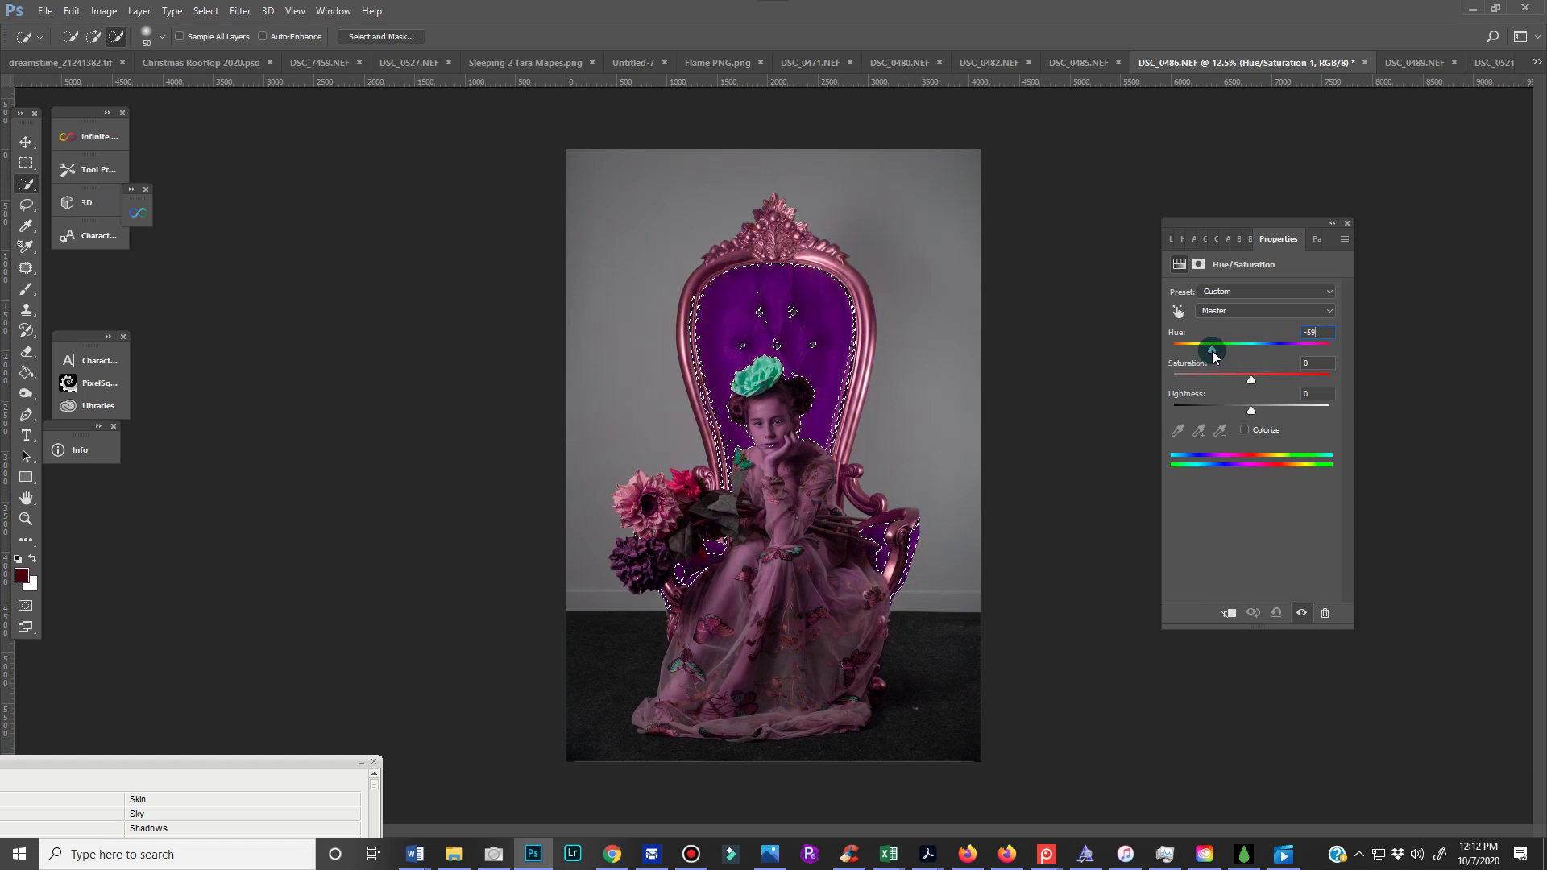
left_click(1170, 239)
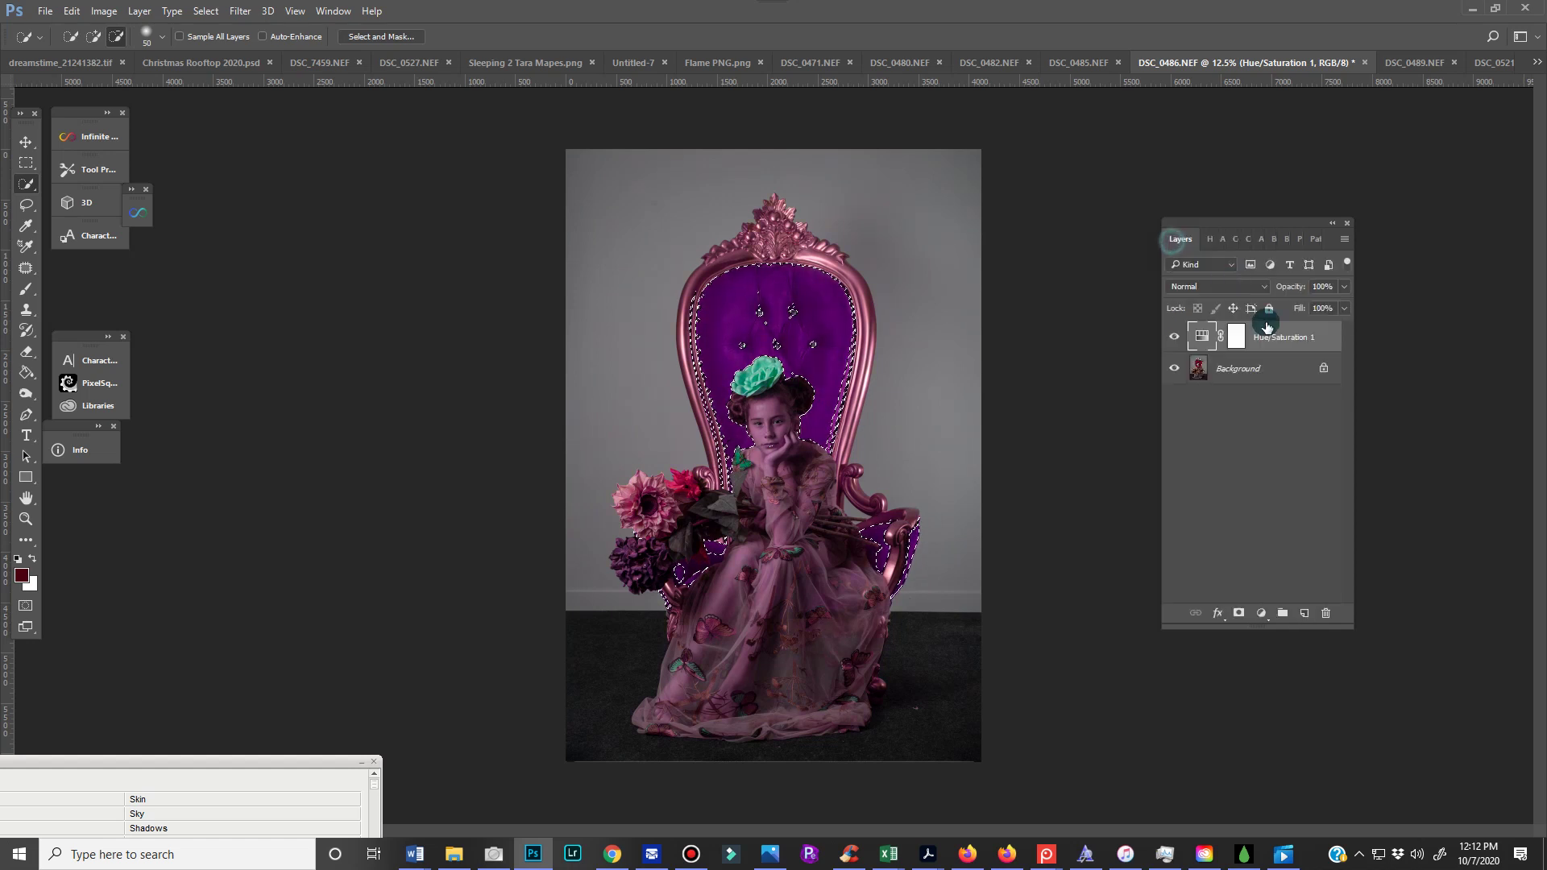
Delete the extra layer and vector masks, then mask Hue/Saturation 1 from the throne selection.
left_click(1233, 339)
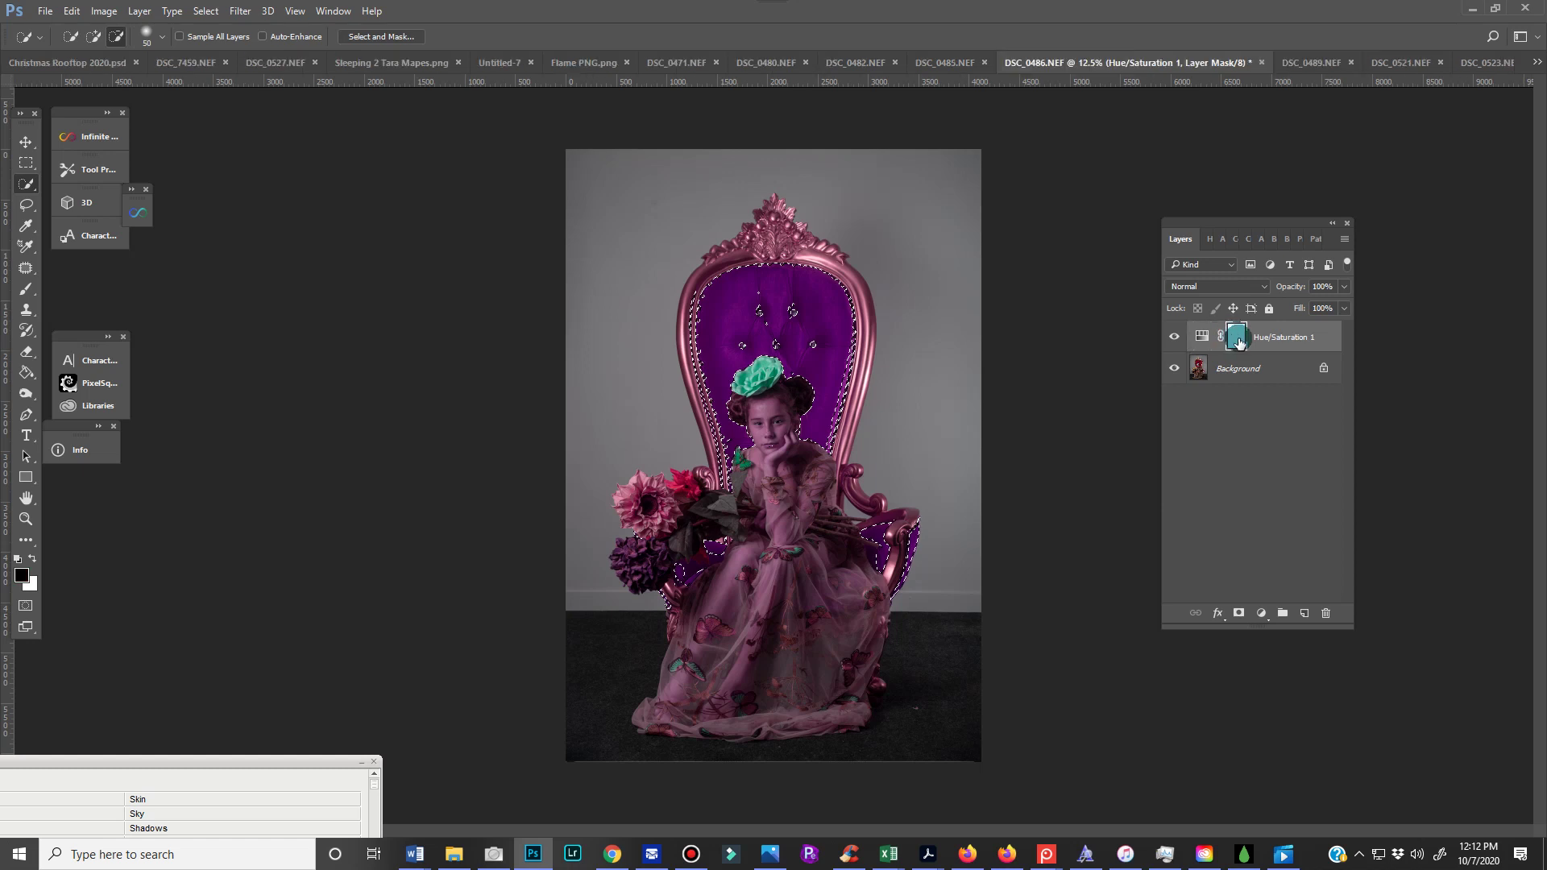
left_click(1239, 613)
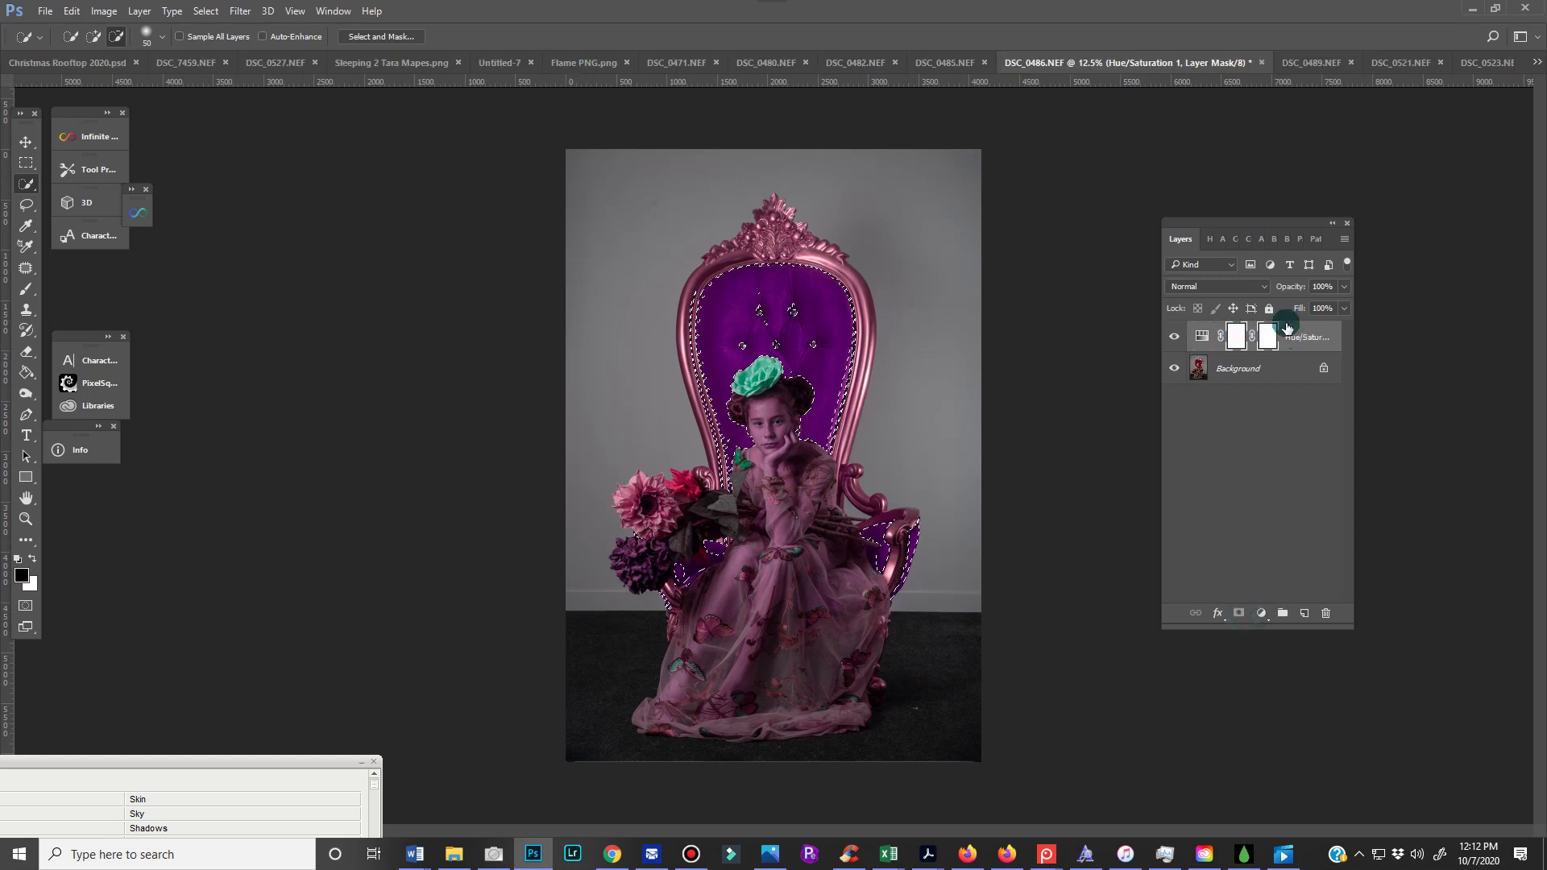
right_click(1241, 343)
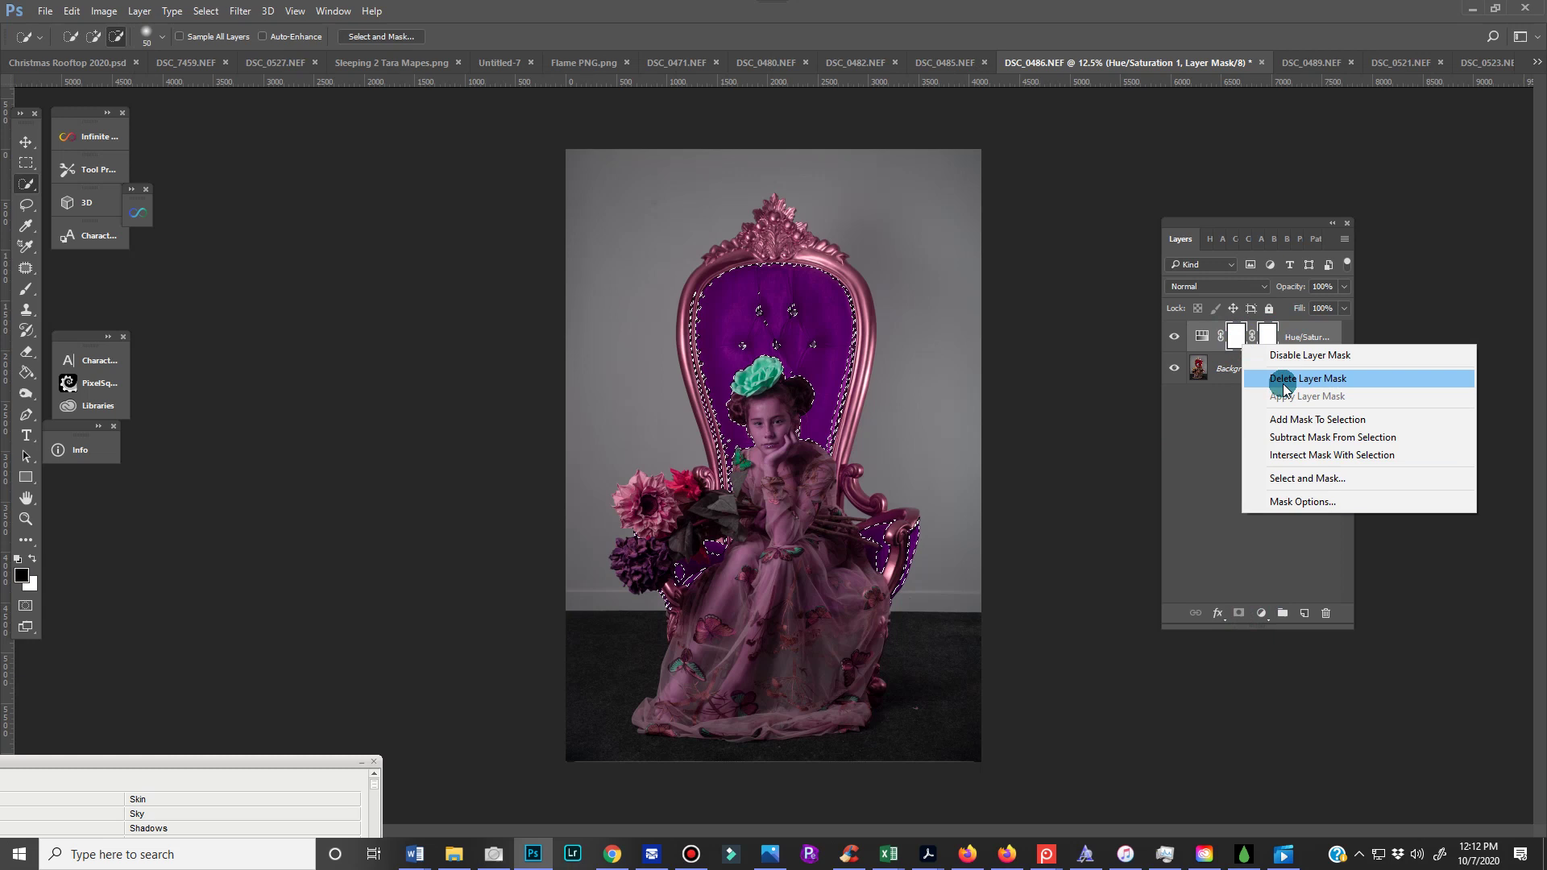
left_click(1284, 378)
right_click(1238, 338)
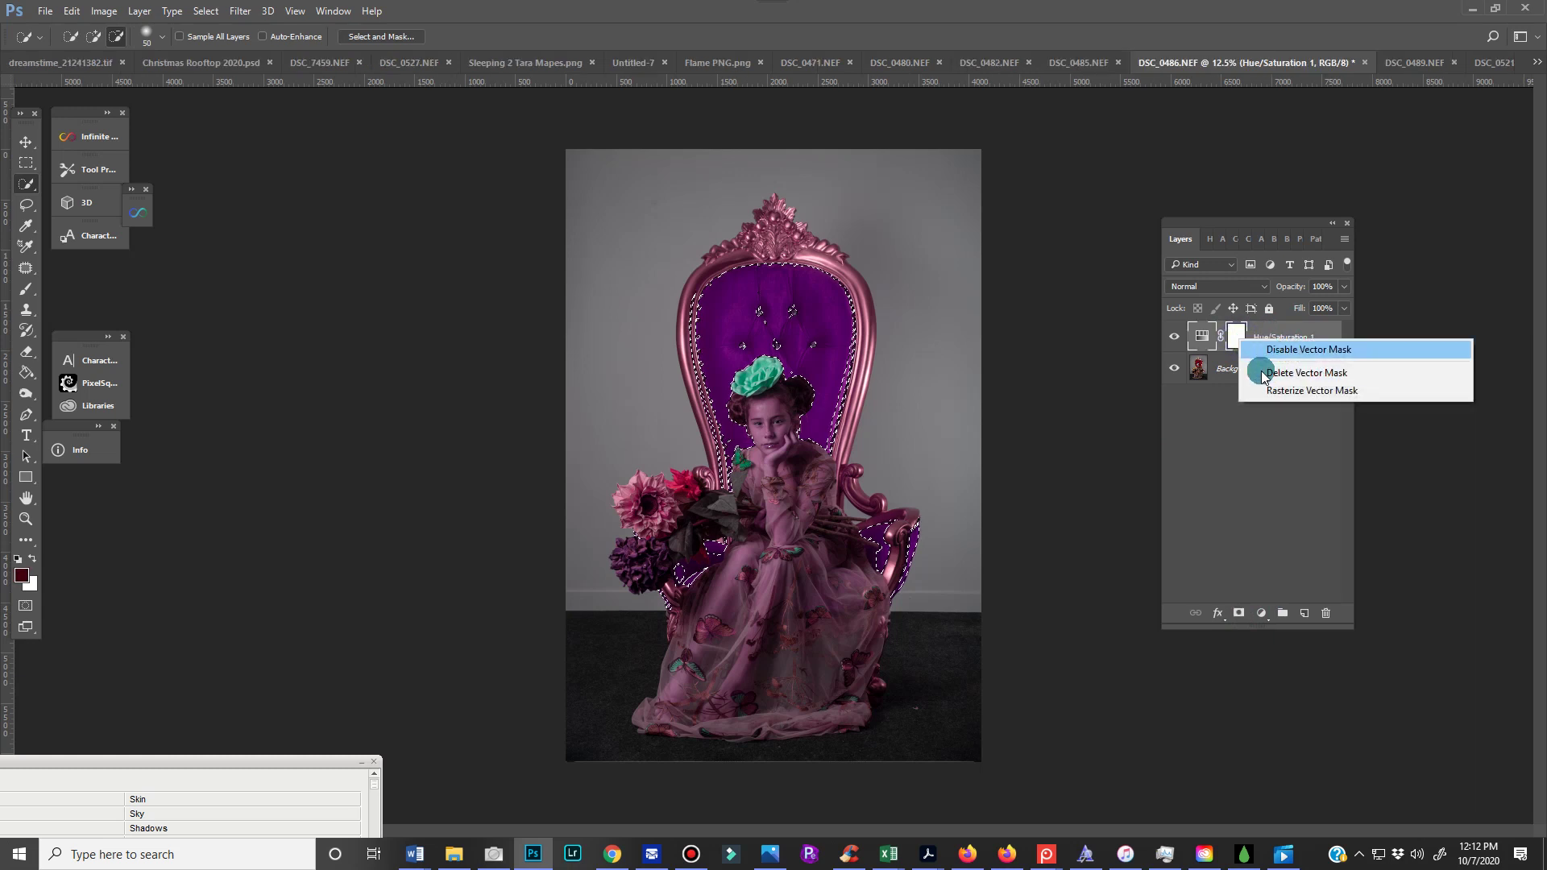
left_click(1263, 373)
left_click(1238, 613)
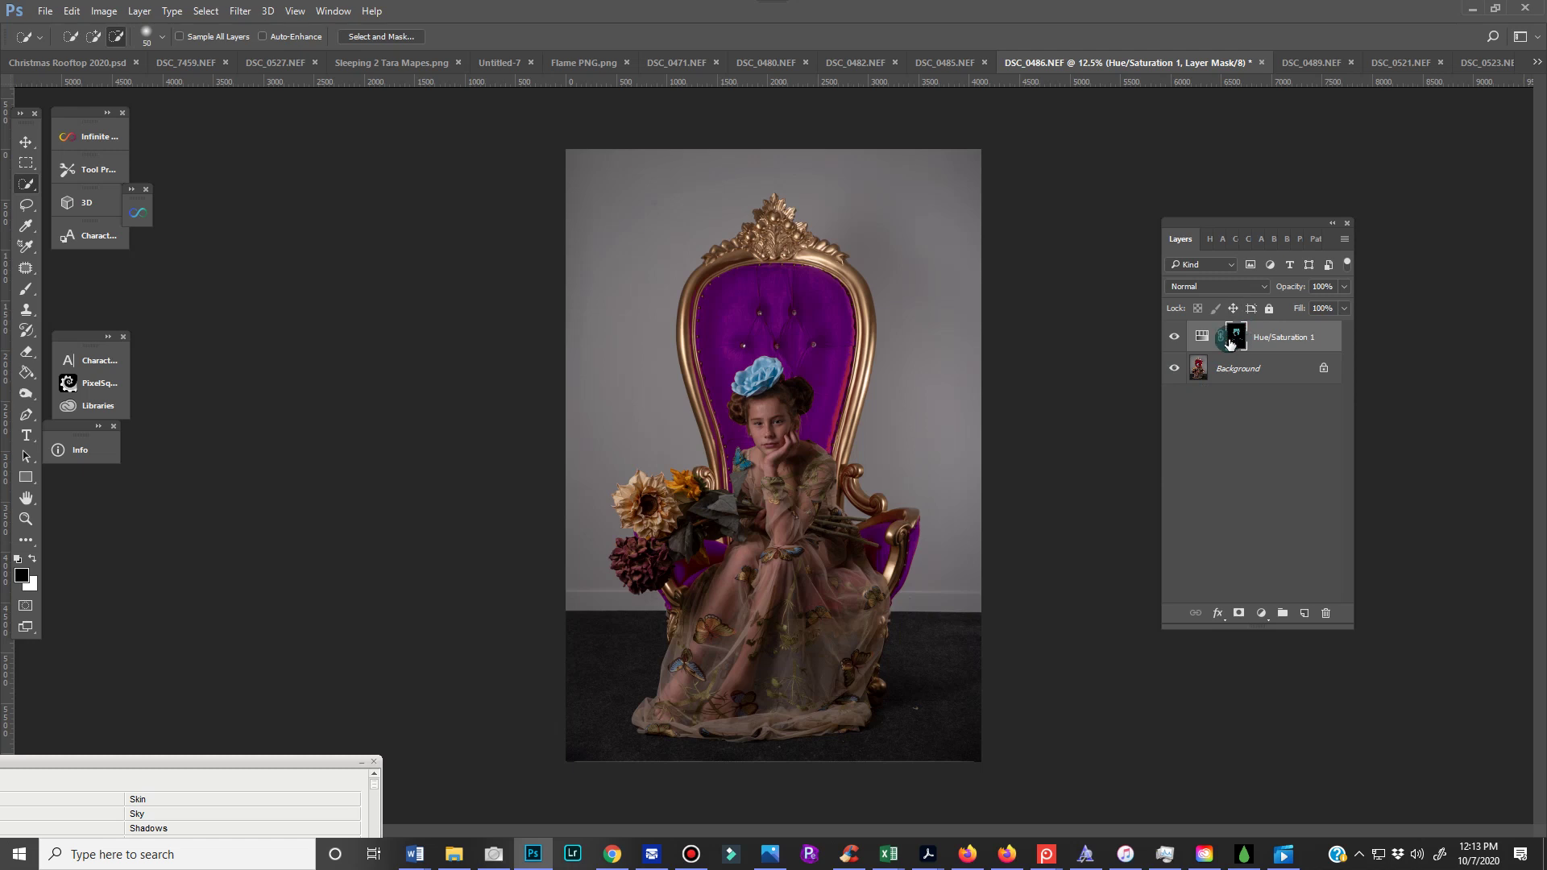
Set Hue/Saturation 1 to Hue +48 and Saturation −31, turning the upholstery mustard gold.
left_click(1175, 338)
left_click(1175, 339)
left_click(1233, 337)
double_click(1201, 337)
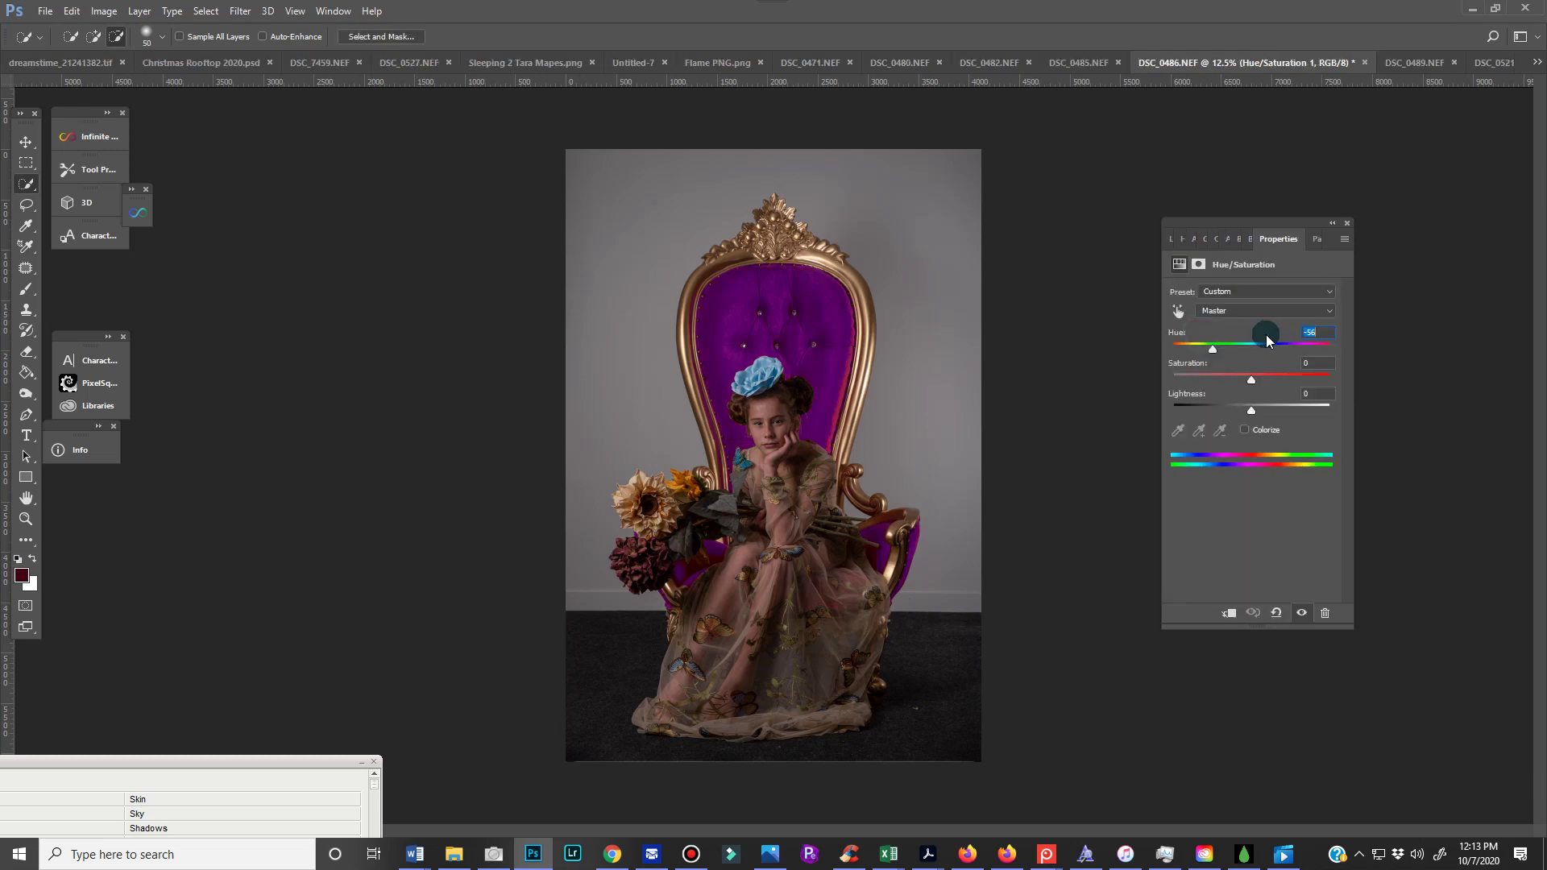
left_click_drag(1251, 345, 1221, 387)
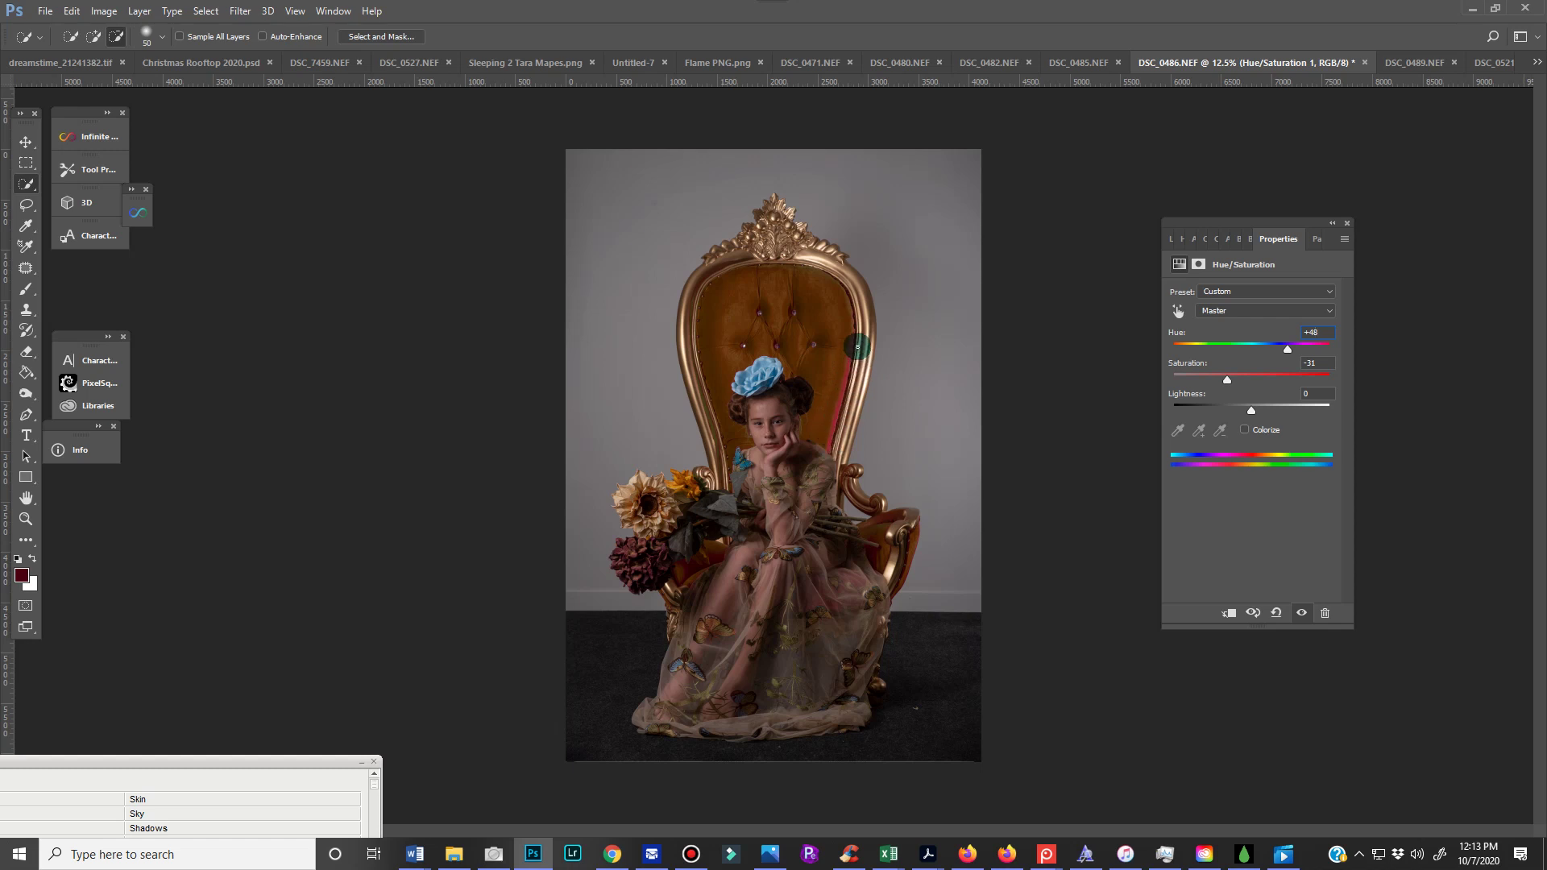
left_click(1172, 240)
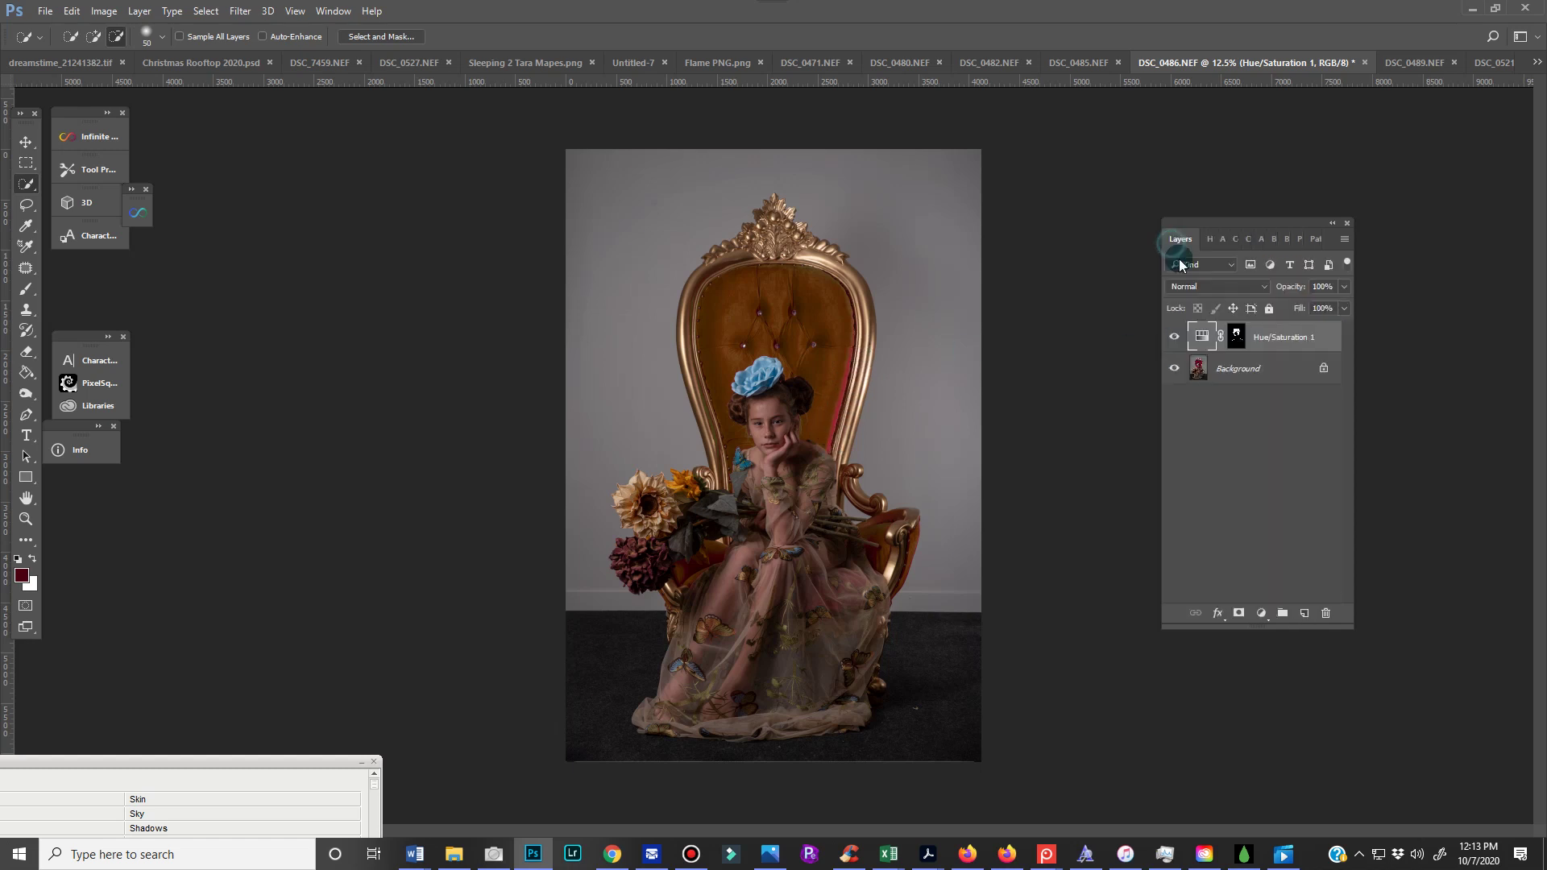
left_click(1235, 336)
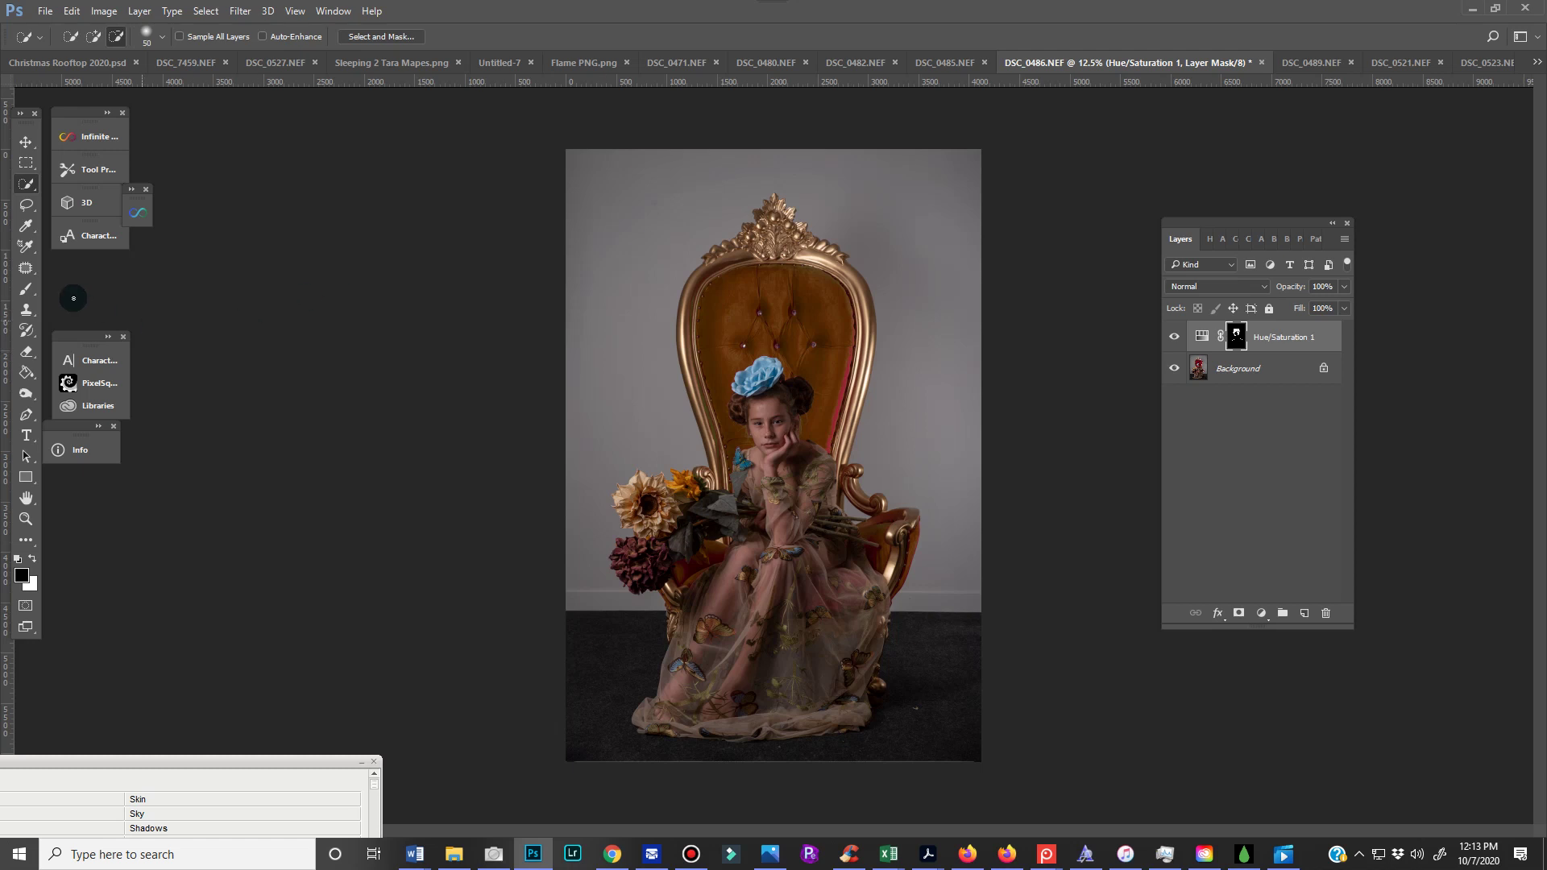
Set up a white Brush with softer hardness at 90 px for mask painting.
left_click(26, 288)
key("x")
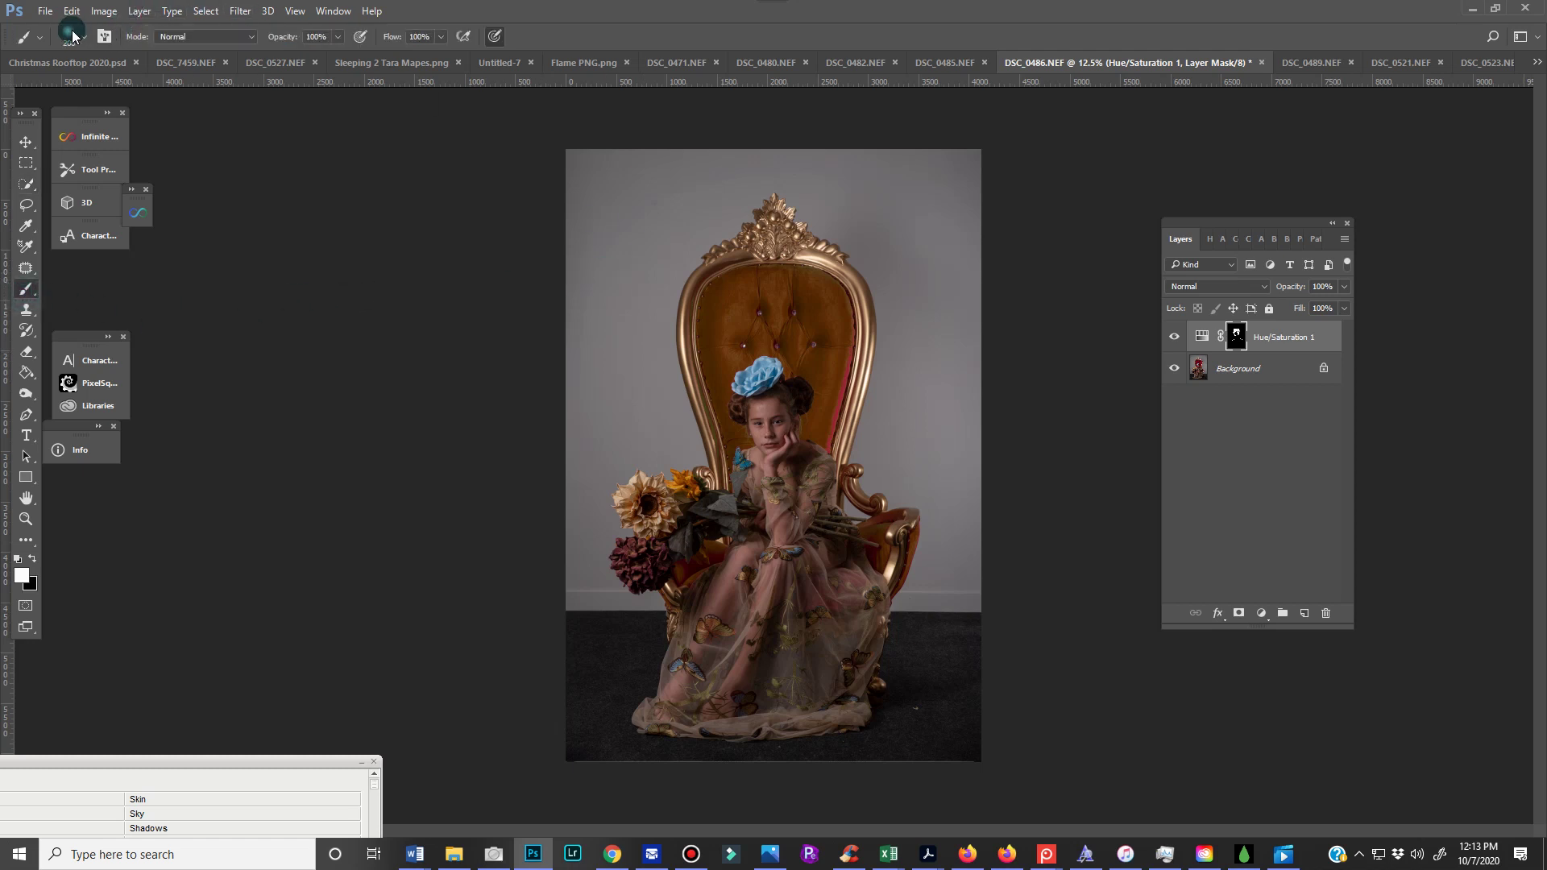
left_click(69, 37)
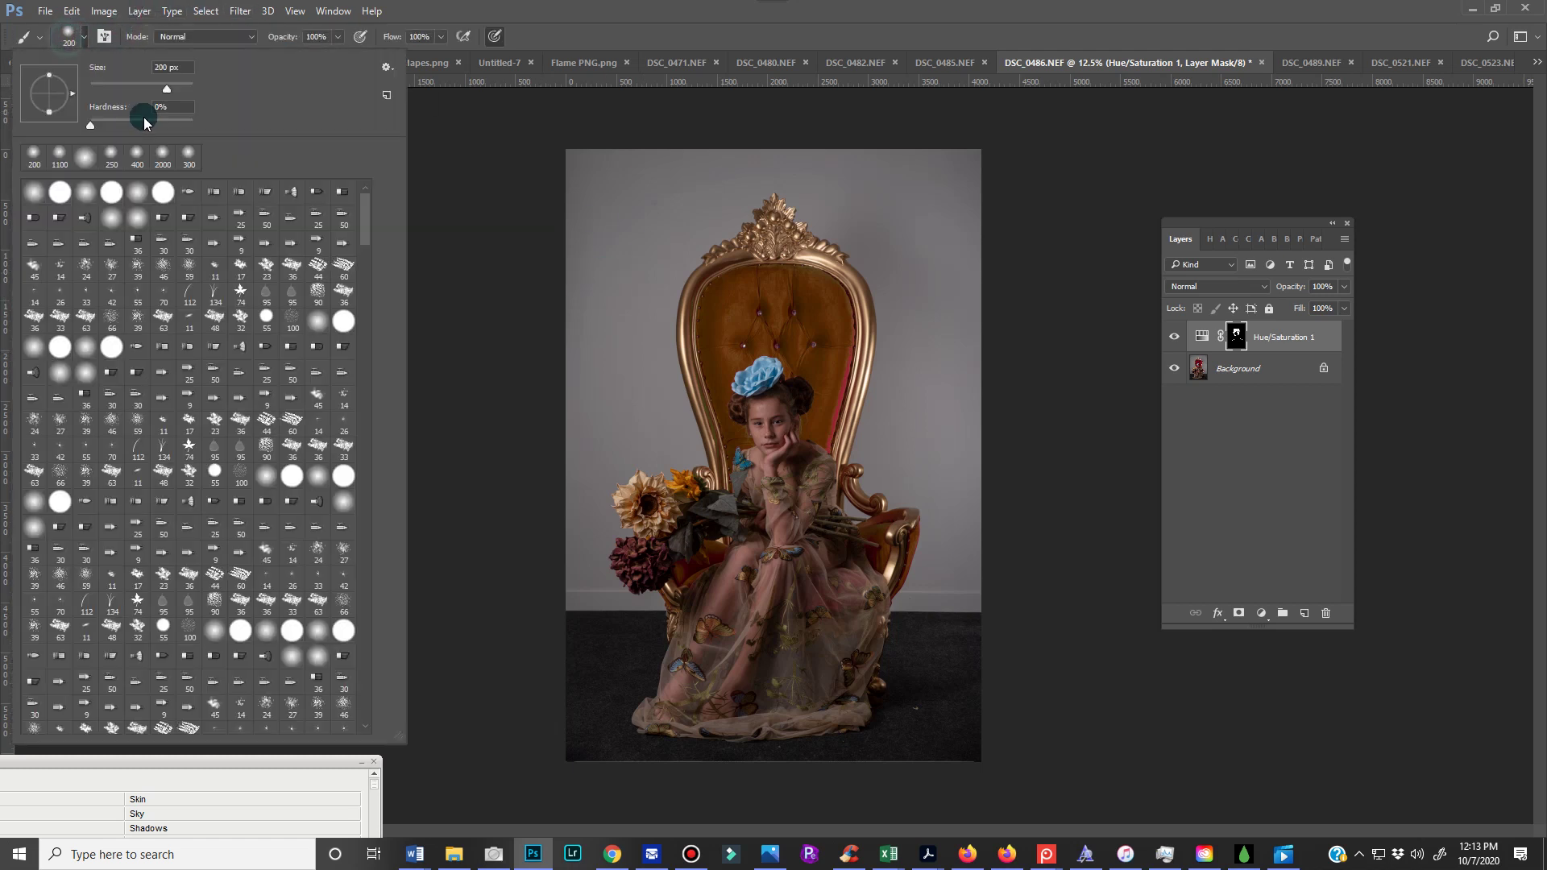
left_click(147, 127)
left_click(497, 34)
key("bracketleft")
key("bracketleft")
key("bracketleft")
key("bracketleft")
key("bracketleft")
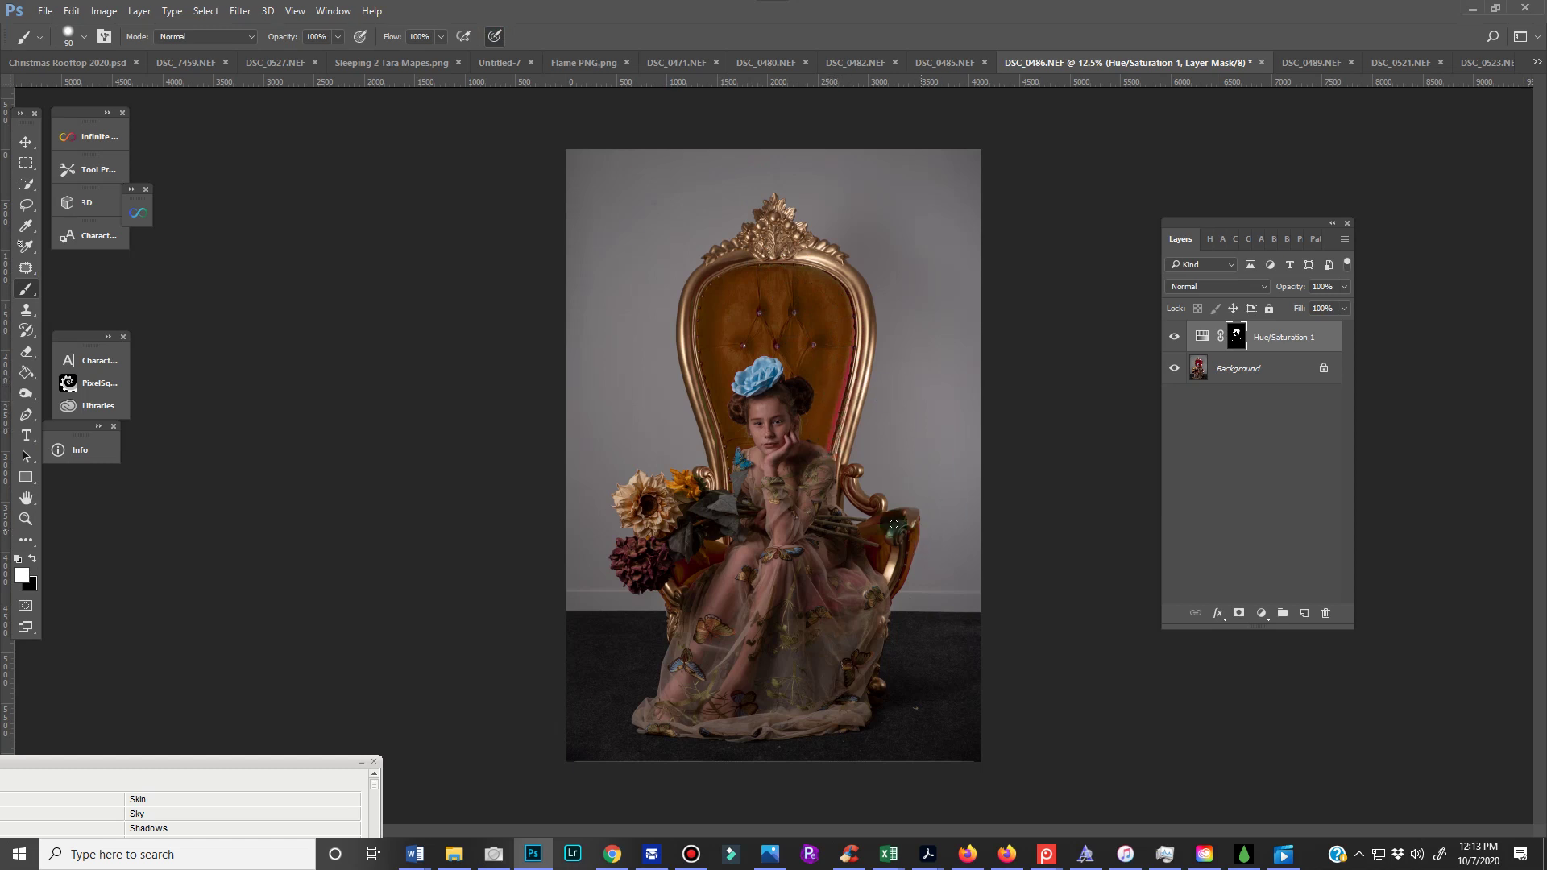
Fine-tune the Hue/Saturation 1 hue so the upholstery becomes burnt orange.
left_click(1174, 337)
left_click(1174, 337)
double_click(1204, 339)
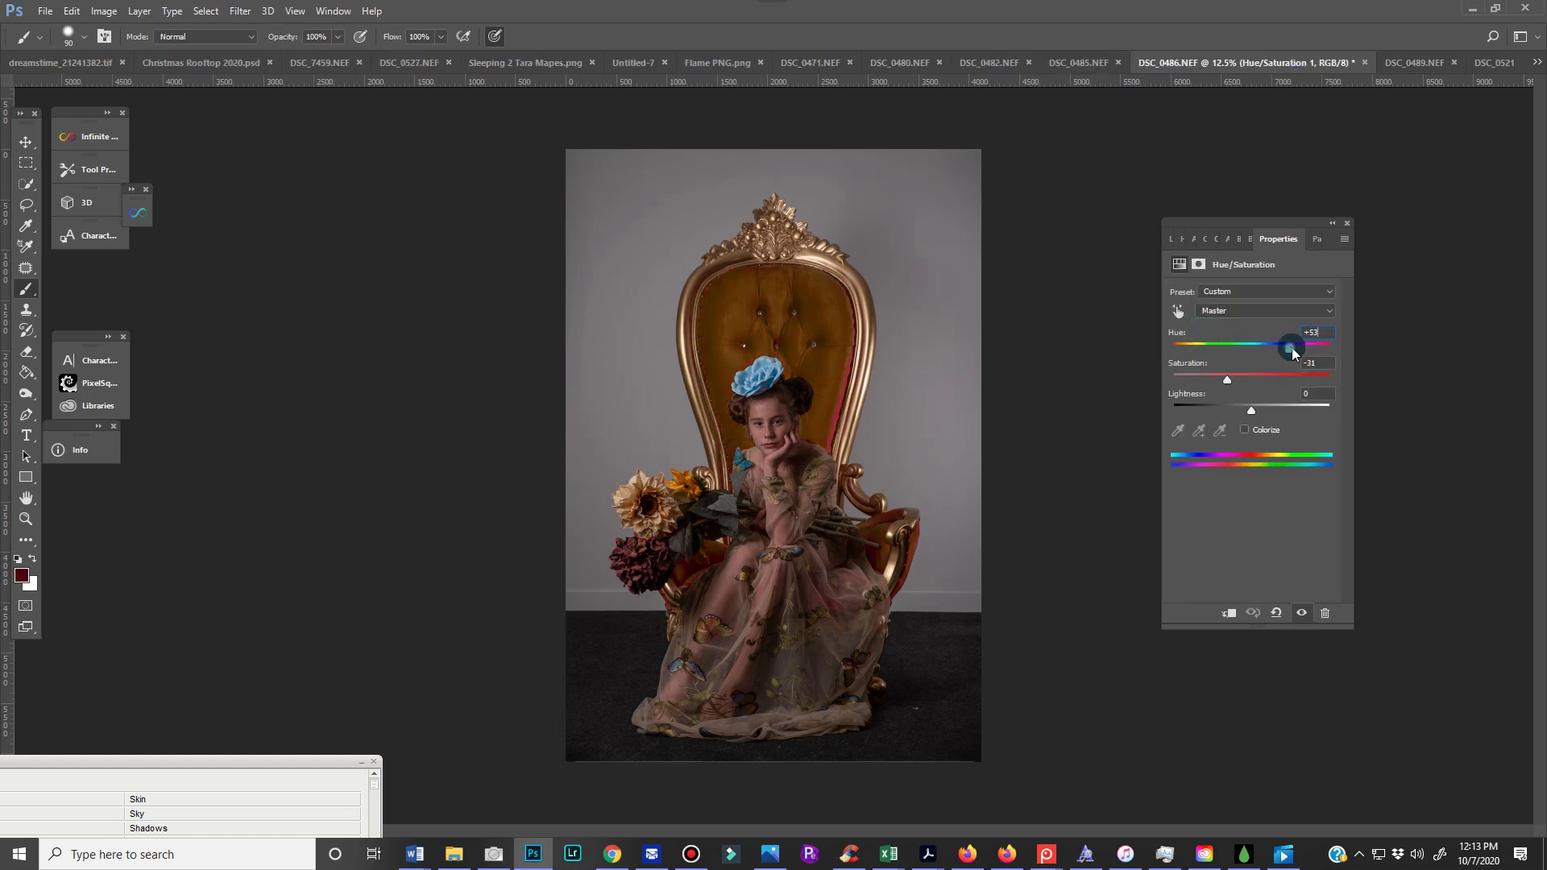
mouse_move(1292, 353)
left_mouse_down()
mouse_move(1205, 359)
mouse_move(1290, 351)
left_mouse_up()
Paint white on the Hue/Saturation 1 mask over the upholstery, resizing the brush between 60 and 200 px.
left_click(1171, 239)
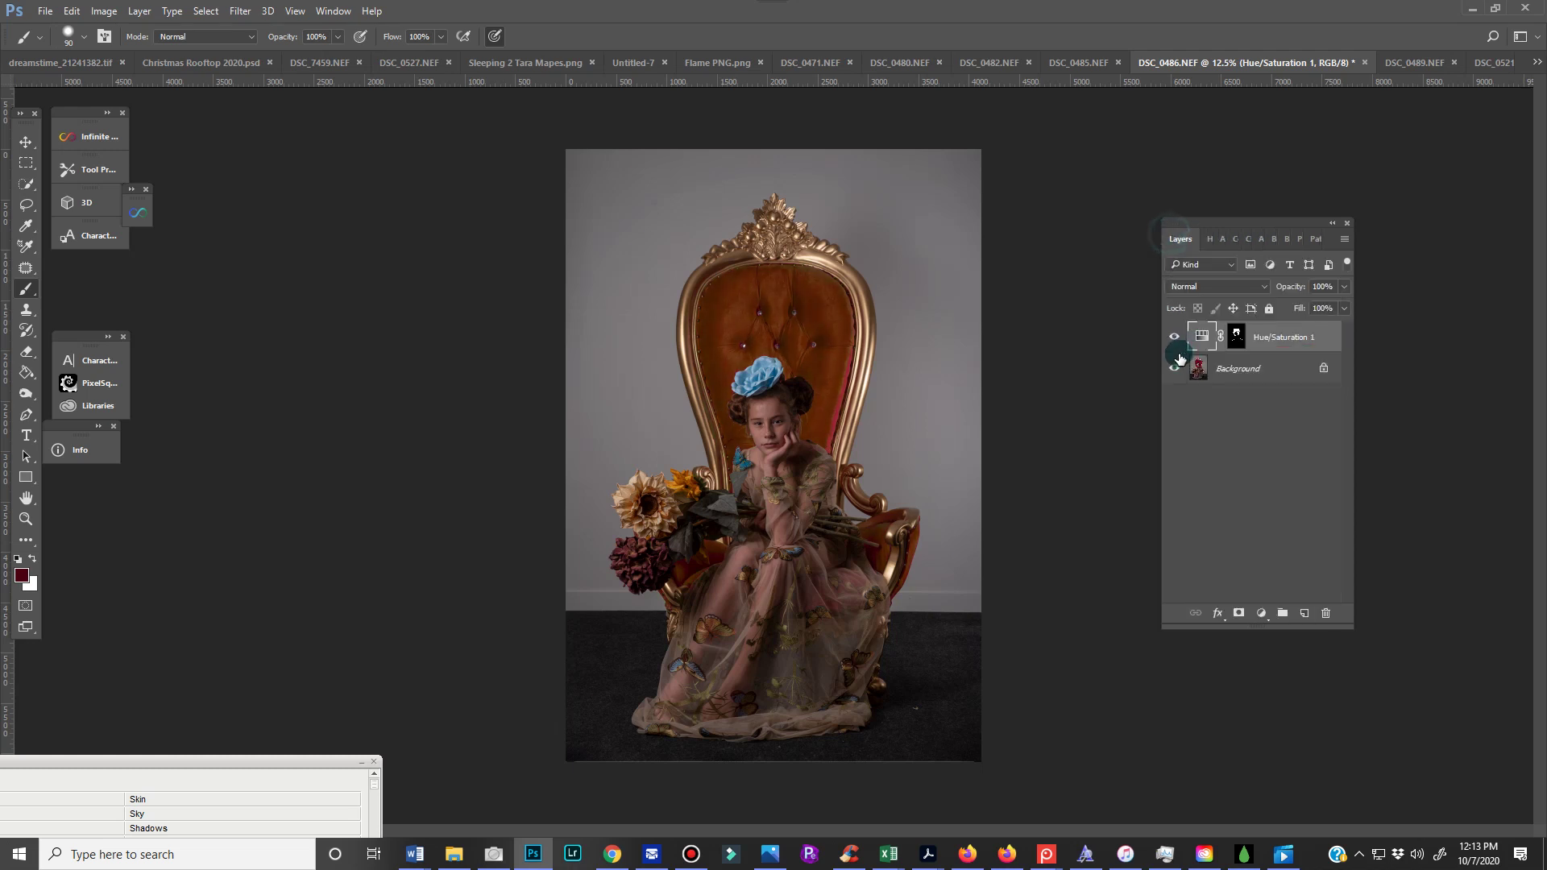
left_click(1175, 336)
left_click(1175, 336)
left_click(1237, 336)
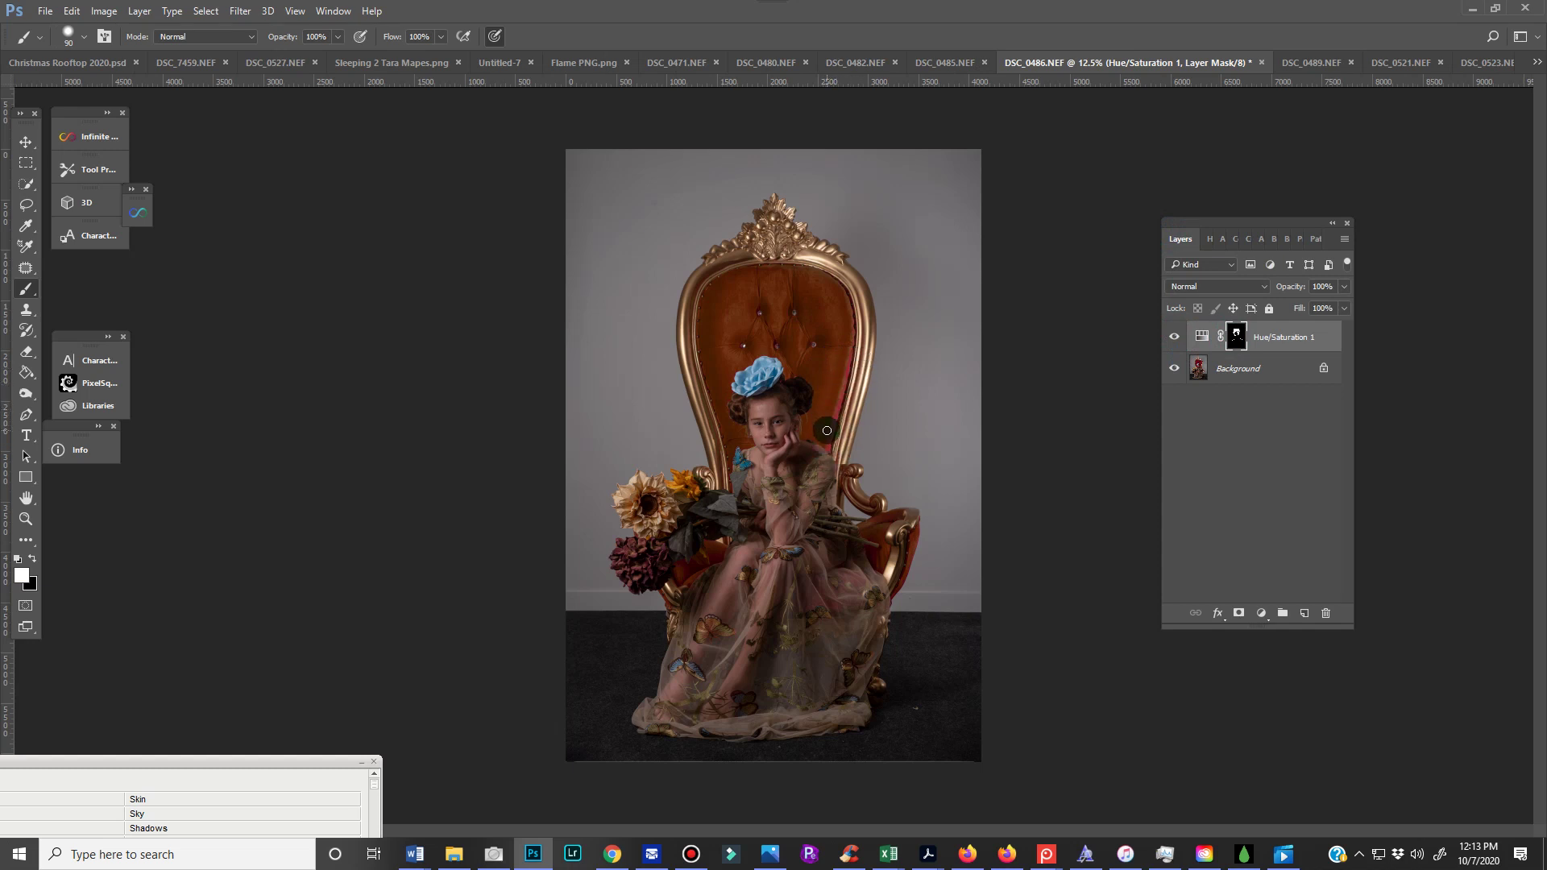
key("bracketright")
key("bracketright")
key("bracketleft")
key("bracketleft")
key("bracketleft")
key("bracketleft")
key("bracketleft")
key("bracketleft")
key("bracketright")
key("bracketright")
key("bracketright")
key("bracketright")
key("bracketleft")
key("bracketleft")
key("bracketleft")
key("bracketleft")
key("bracketleft")
key("bracketleft")
key("bracketright")
Zoom in to 25% on the throne and scroll around to check the mask coverage.
key("ctrl+plus")
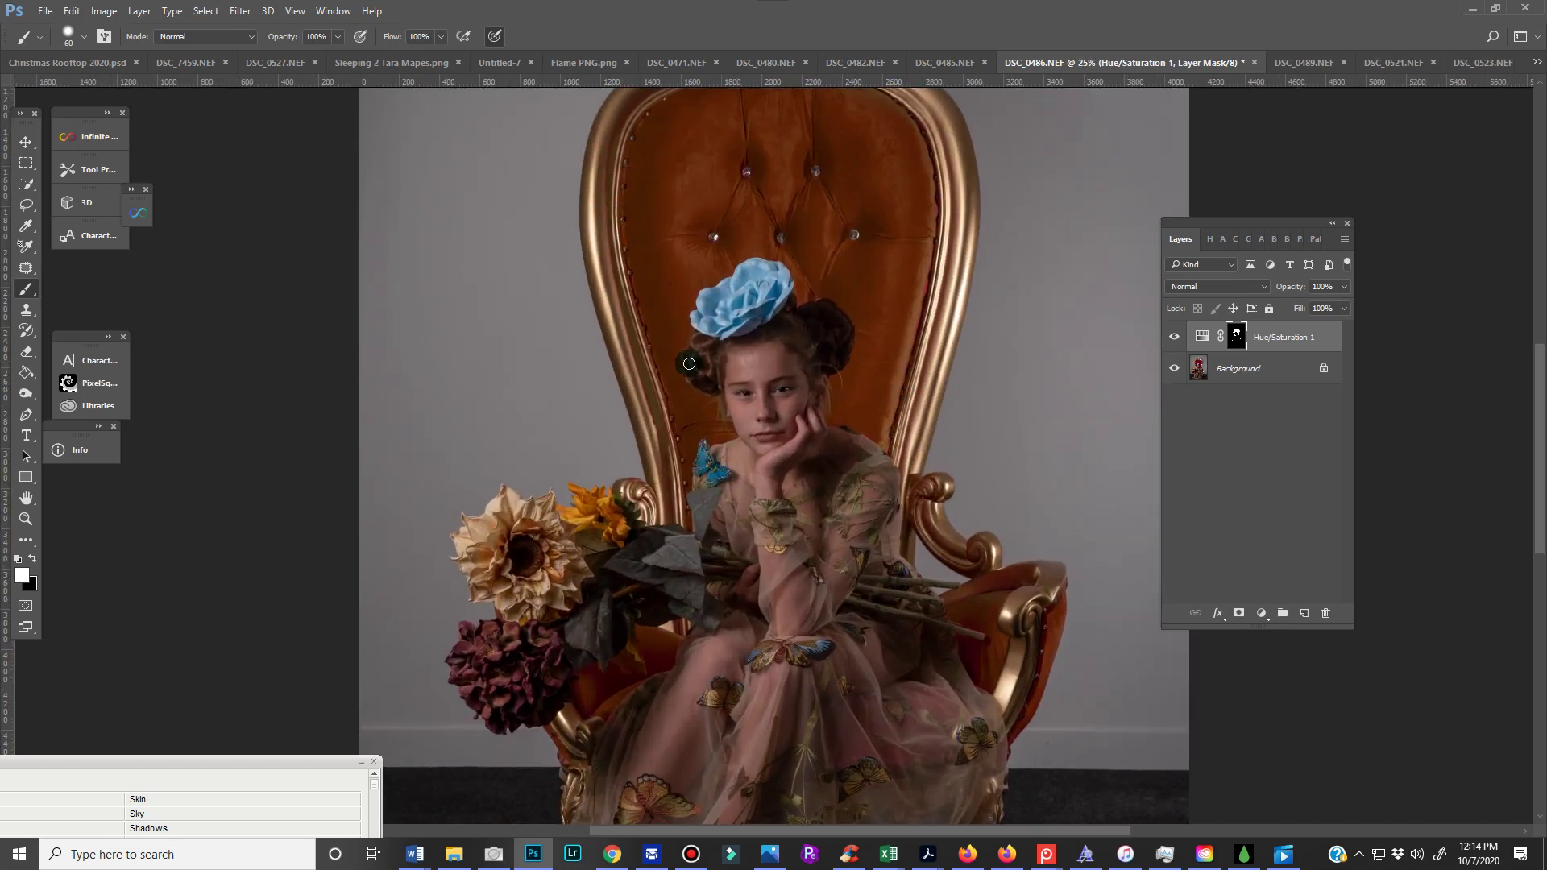
scroll(689, 364, "up", 2)
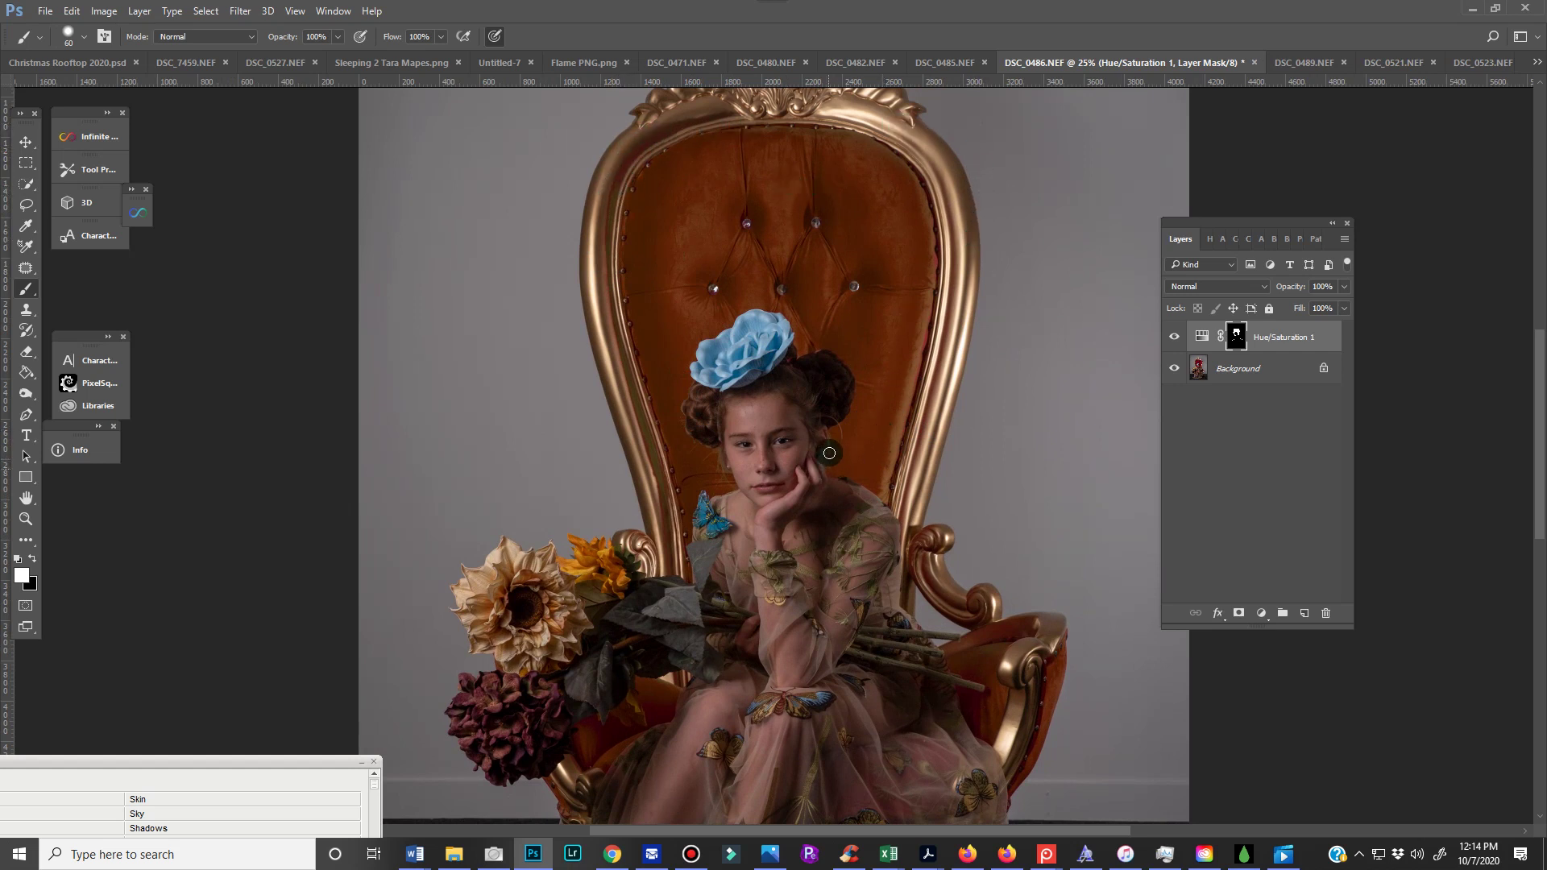
scroll(743, 476, "down", 1)
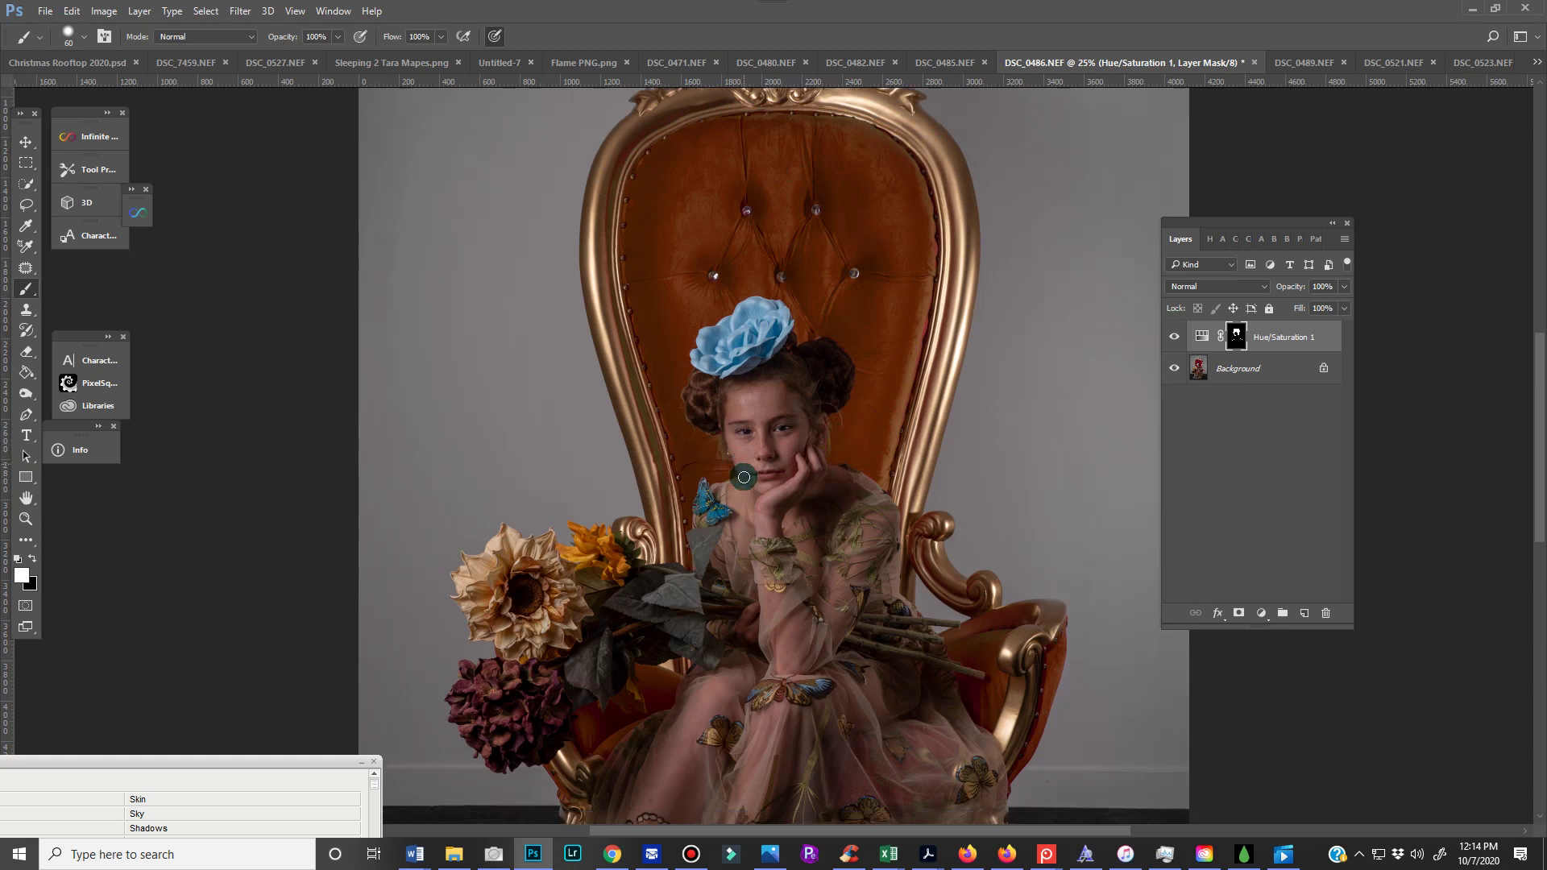
scroll(744, 477, "down", 2)
scroll(746, 477, "down", 5)
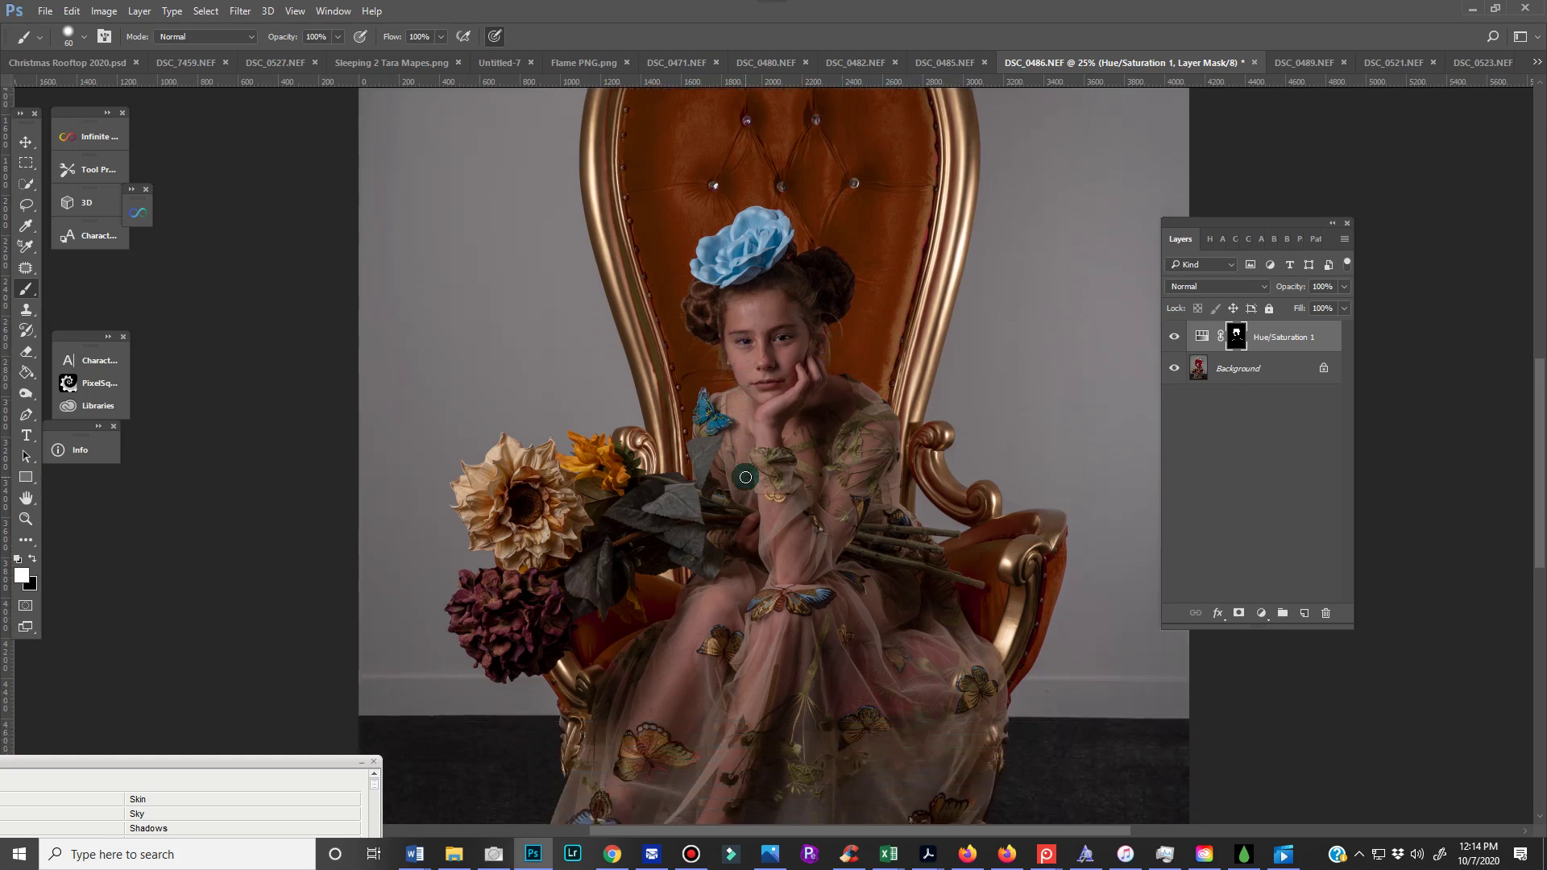
scroll(745, 477, "down", 2)
scroll(745, 477, "down", 1)
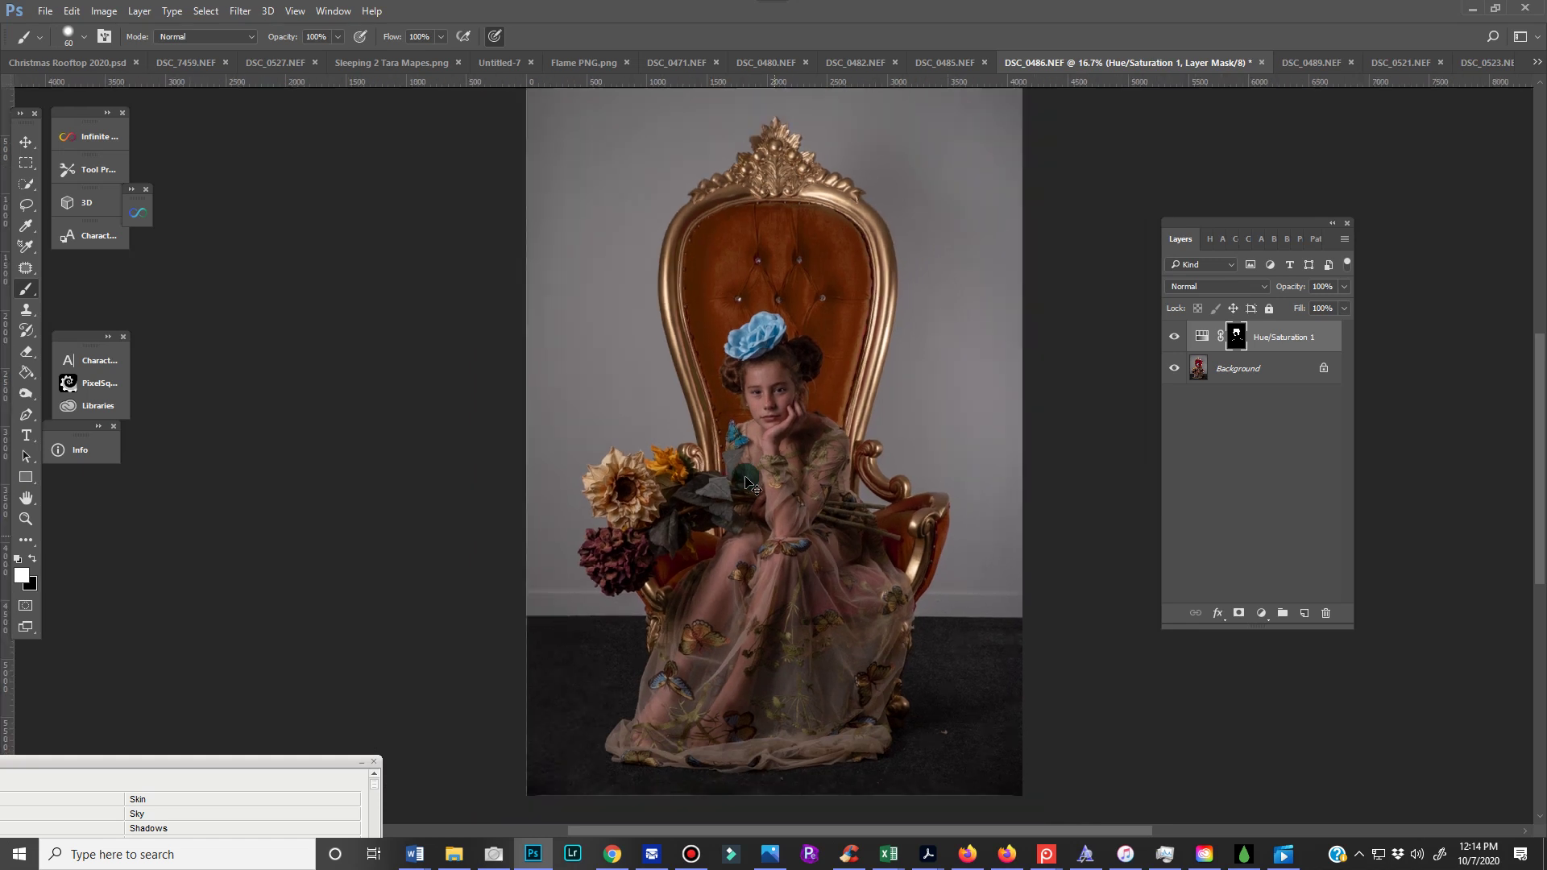
left_click(1174, 342)
left_click(1175, 342)
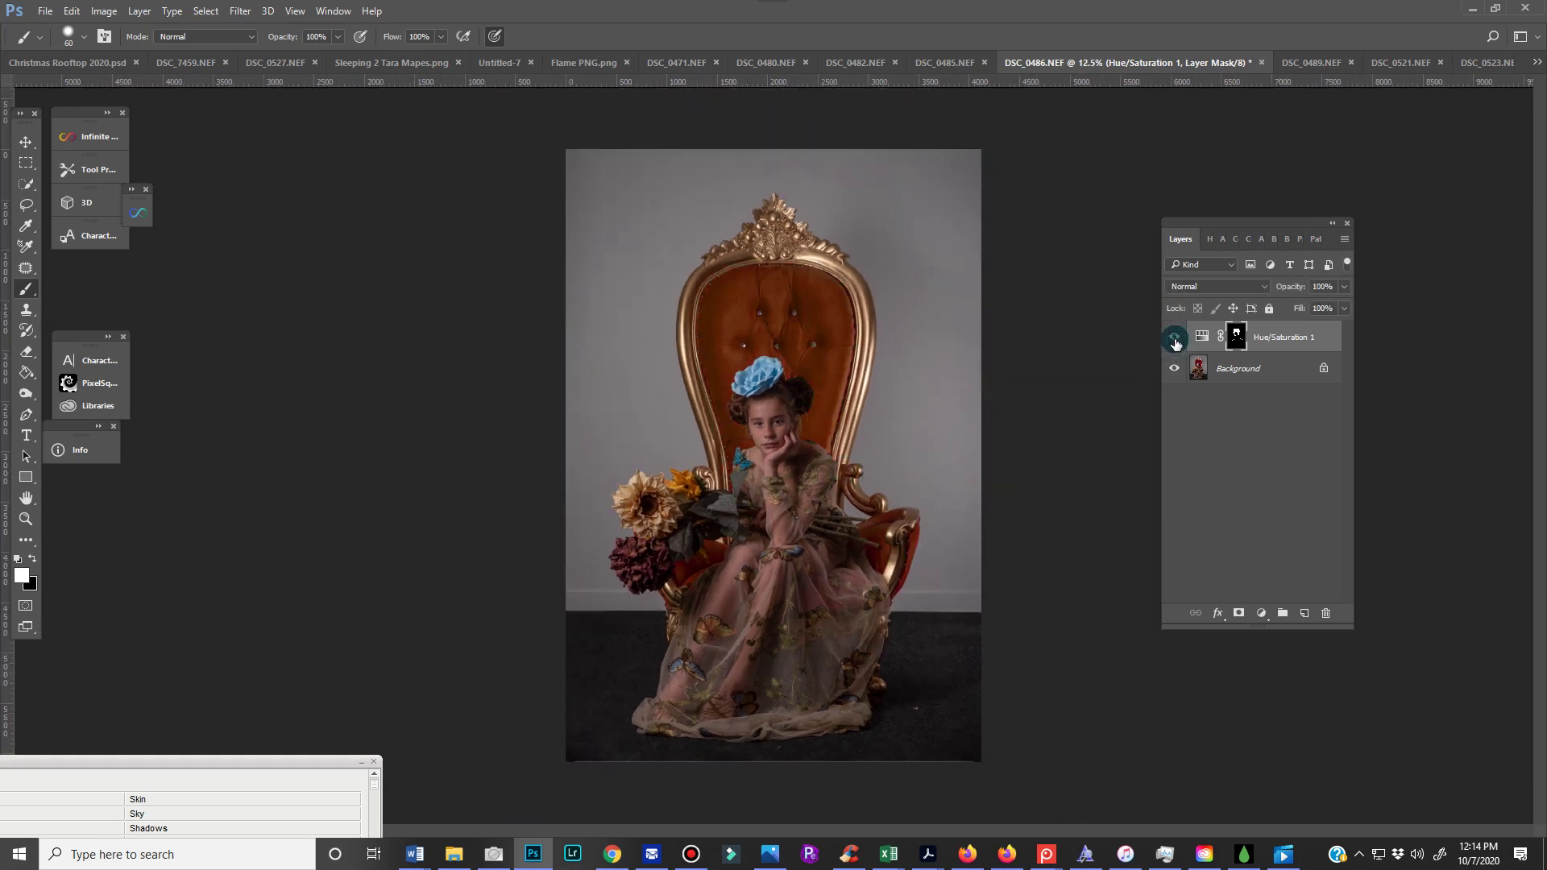
left_click(1174, 341)
left_click(1175, 342)
left_click(1175, 342)
left_click(1175, 342)
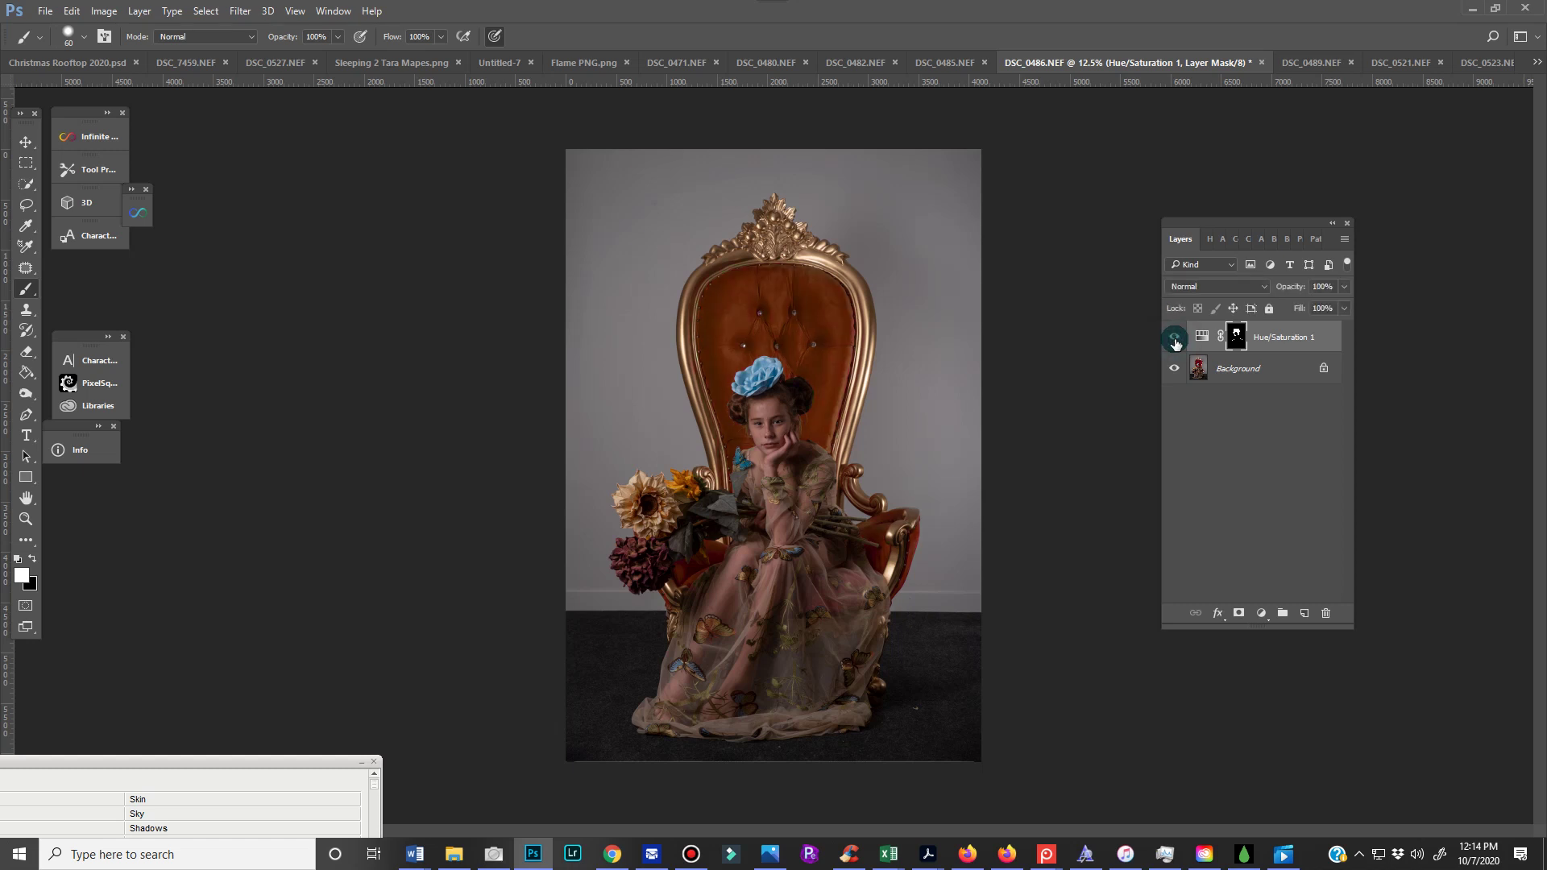